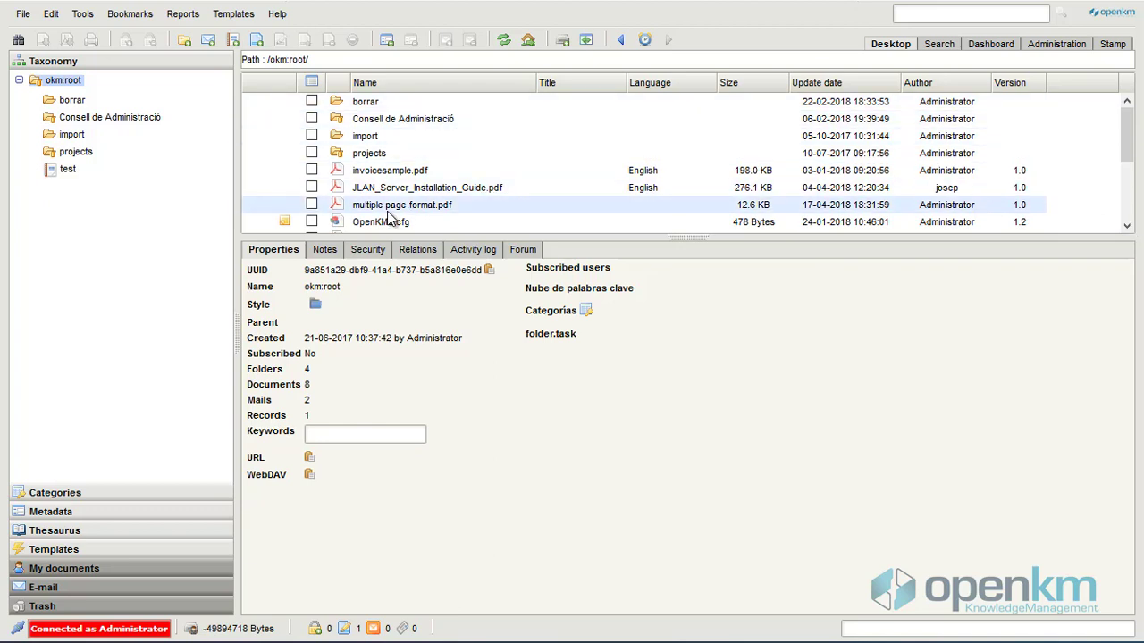
Preview multiple page format.pdf, zoom out to 60%, and scroll through all nine pages.
{"action": "left_click", "coordinate": [370, 207]}
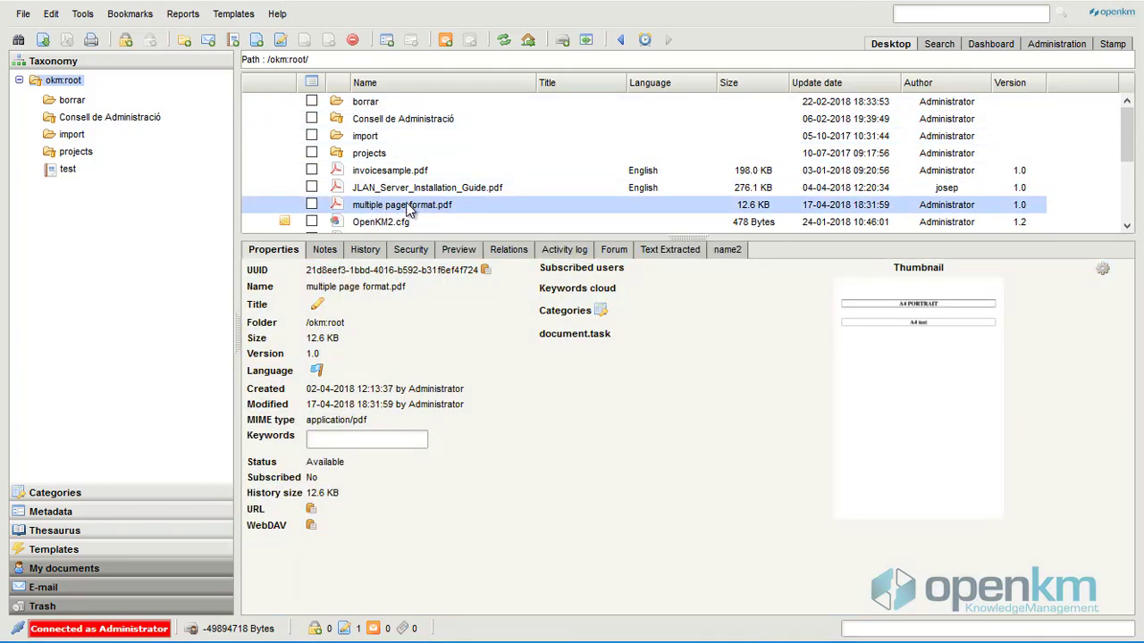
{"action": "left_click", "coordinate": [460, 250]}
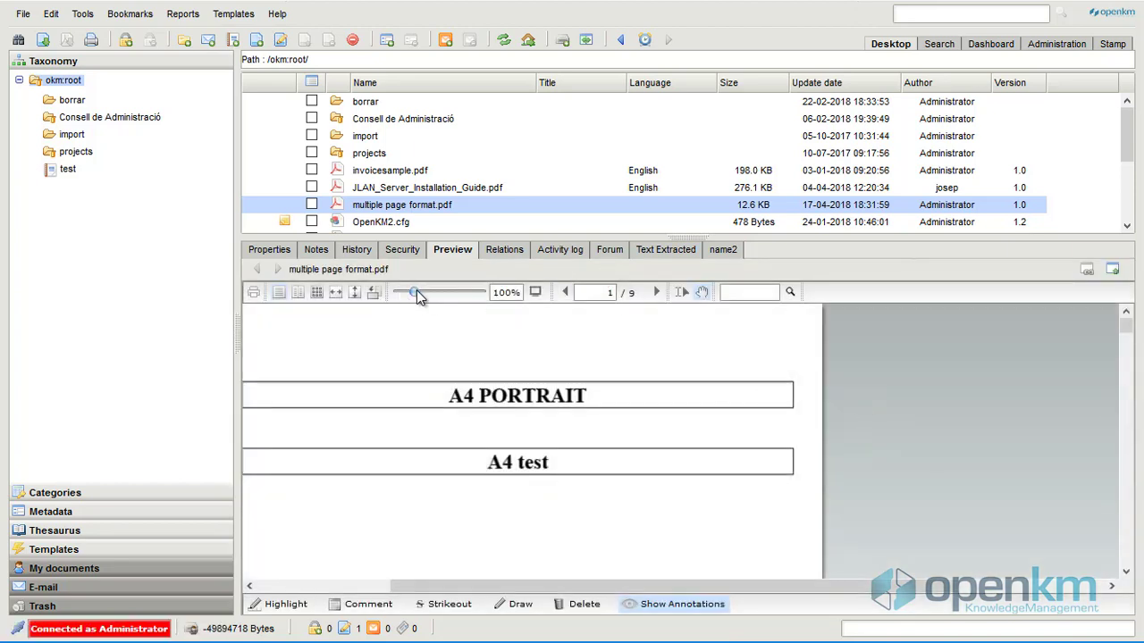
{"action": "left_click_drag", "start_coordinate": [415, 292], "coordinate": [411, 291]}
{"action": "scroll", "coordinate": [710, 352], "scroll_direction": "down", "scroll_amount": 5}
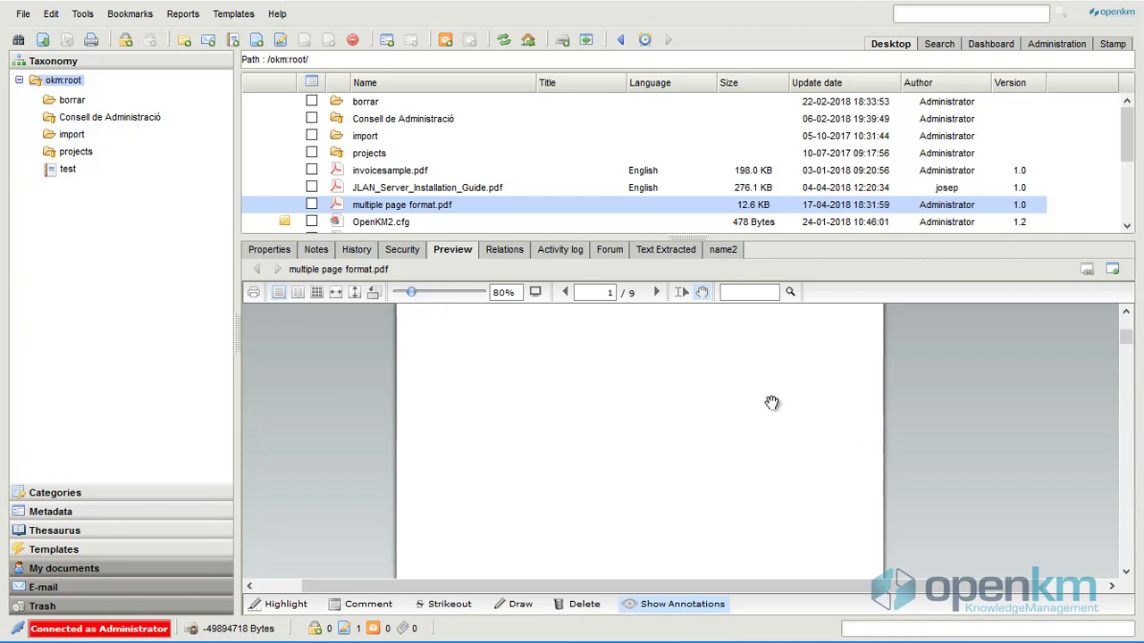
{"action": "scroll", "coordinate": [773, 400], "scroll_direction": "down", "scroll_amount": 8}
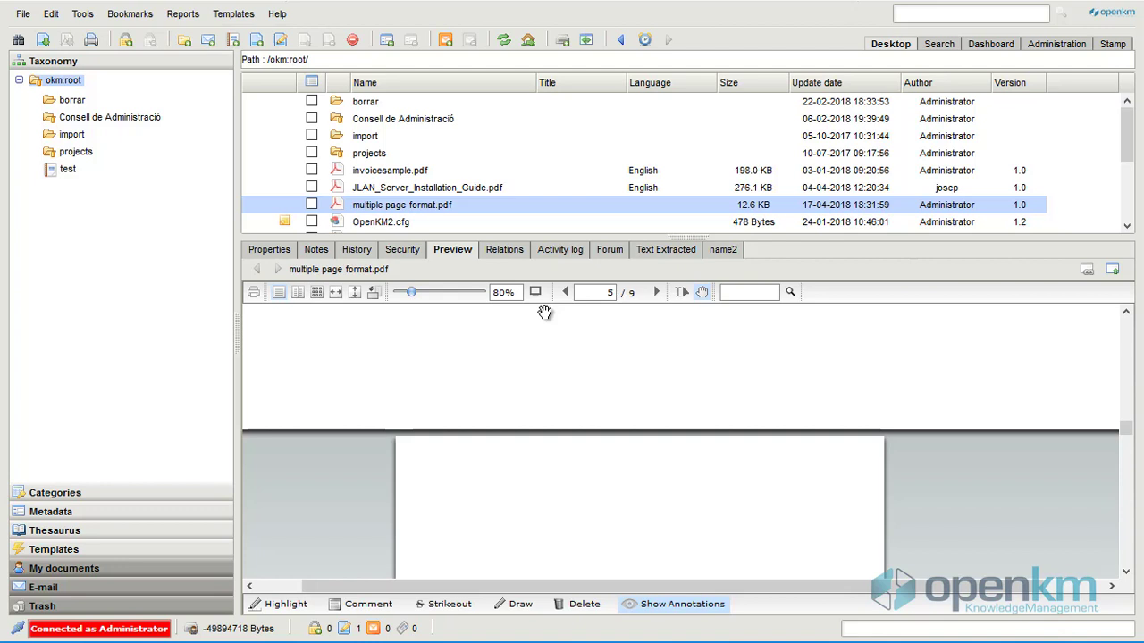
{"action": "left_click_drag", "start_coordinate": [413, 292], "coordinate": [409, 291]}
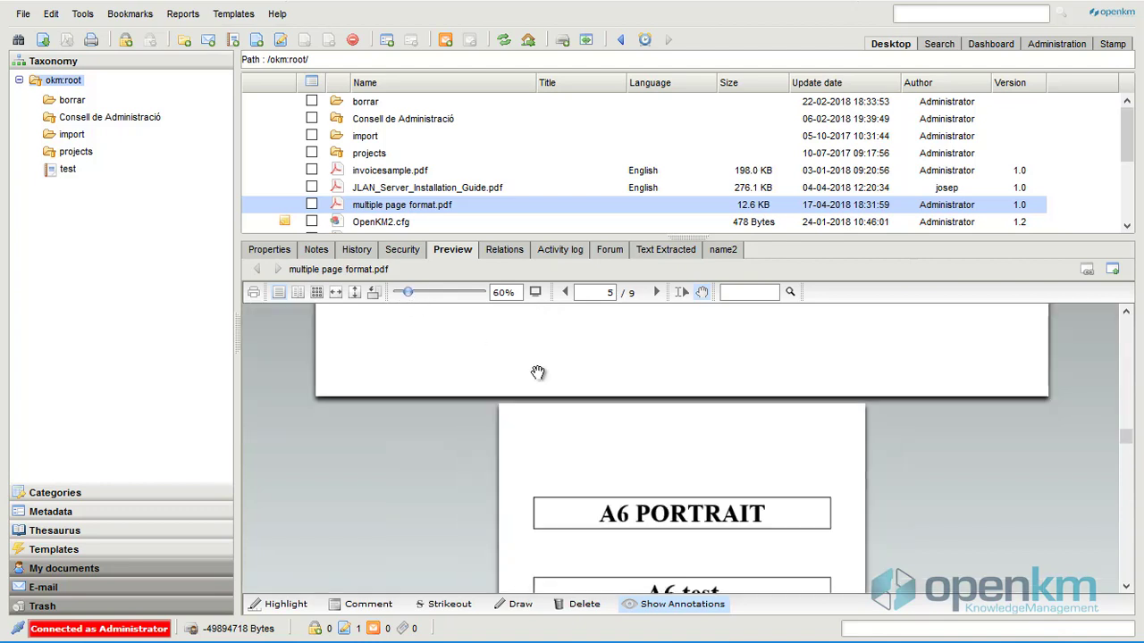
{"action": "scroll", "coordinate": [760, 420], "scroll_direction": "down", "scroll_amount": 6}
{"action": "scroll", "coordinate": [775, 418], "scroll_direction": "down", "scroll_amount": 4}
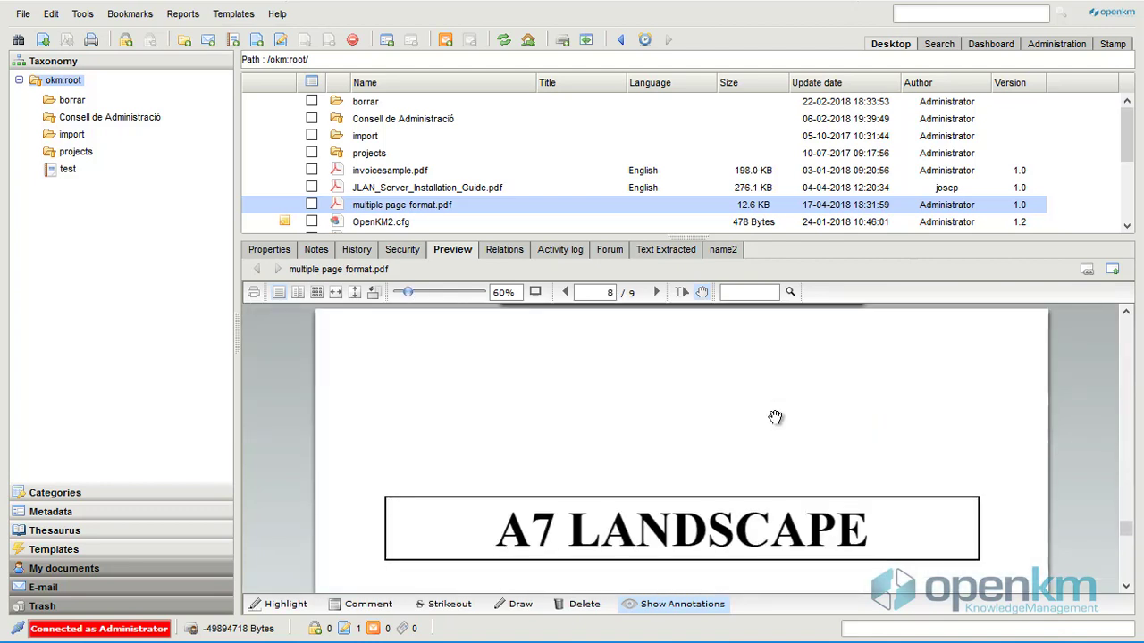
{"action": "scroll", "coordinate": [776, 417], "scroll_direction": "up", "scroll_amount": 15}
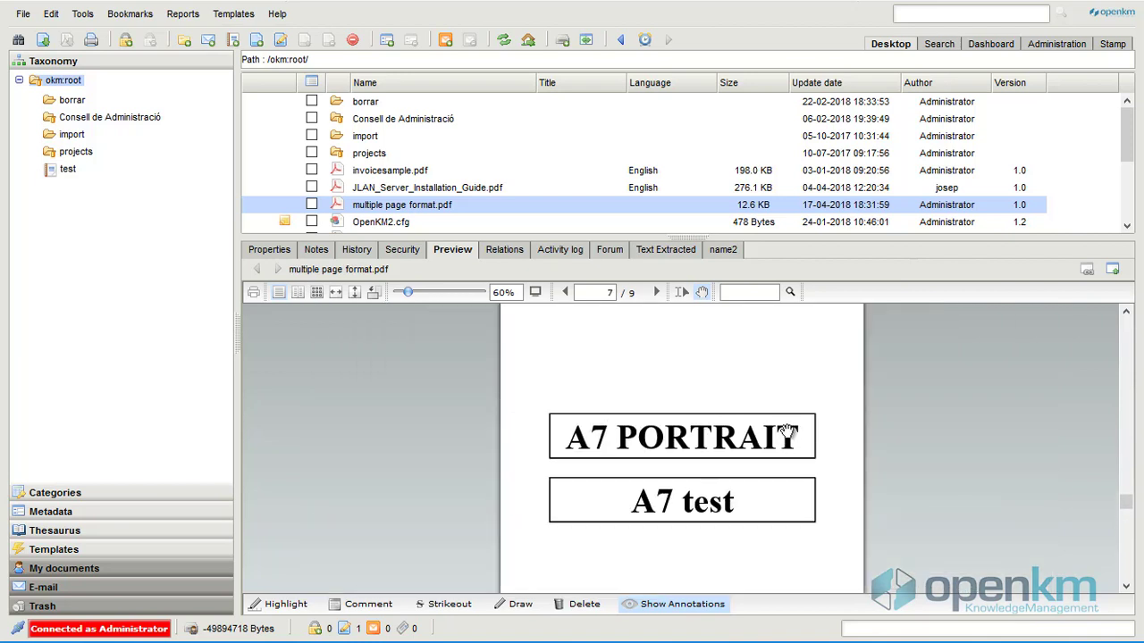
{"action": "scroll", "coordinate": [786, 447], "scroll_direction": "up", "scroll_amount": 3}
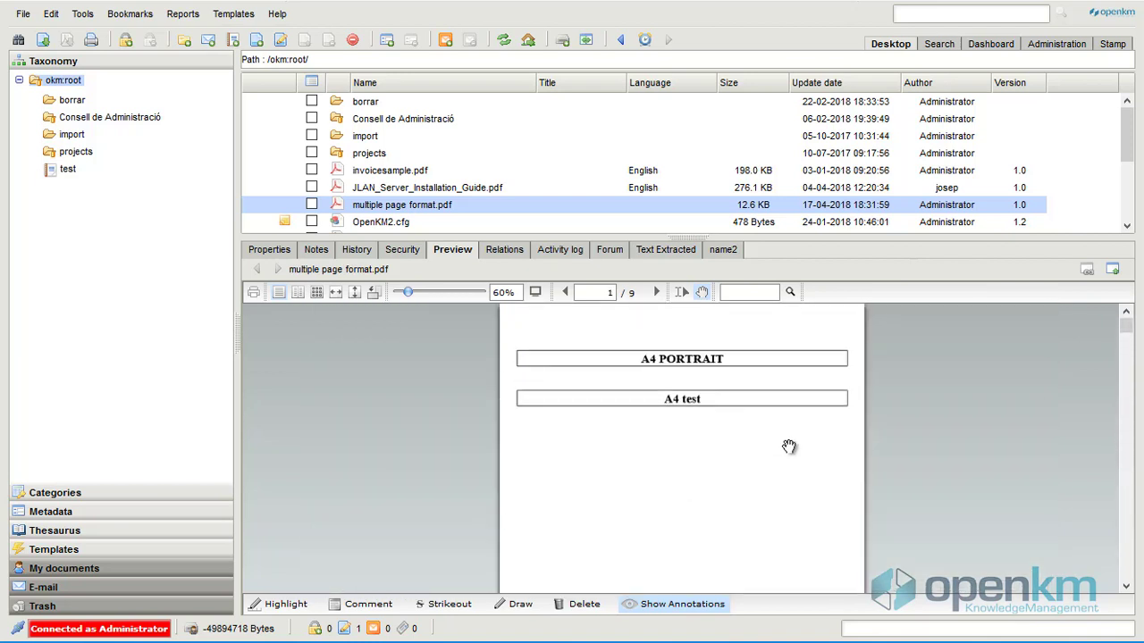
In the Stamp view, switch the page background to White, then Gray, then back to Black.
{"action": "left_click", "coordinate": [1112, 44]}
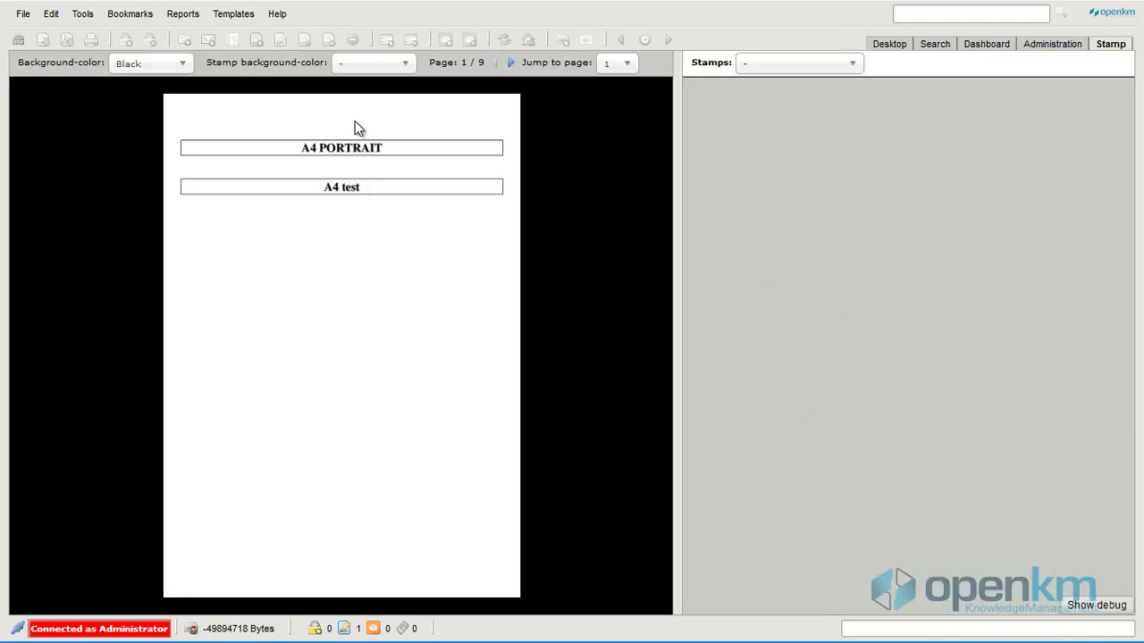
{"action": "left_click", "coordinate": [177, 67]}
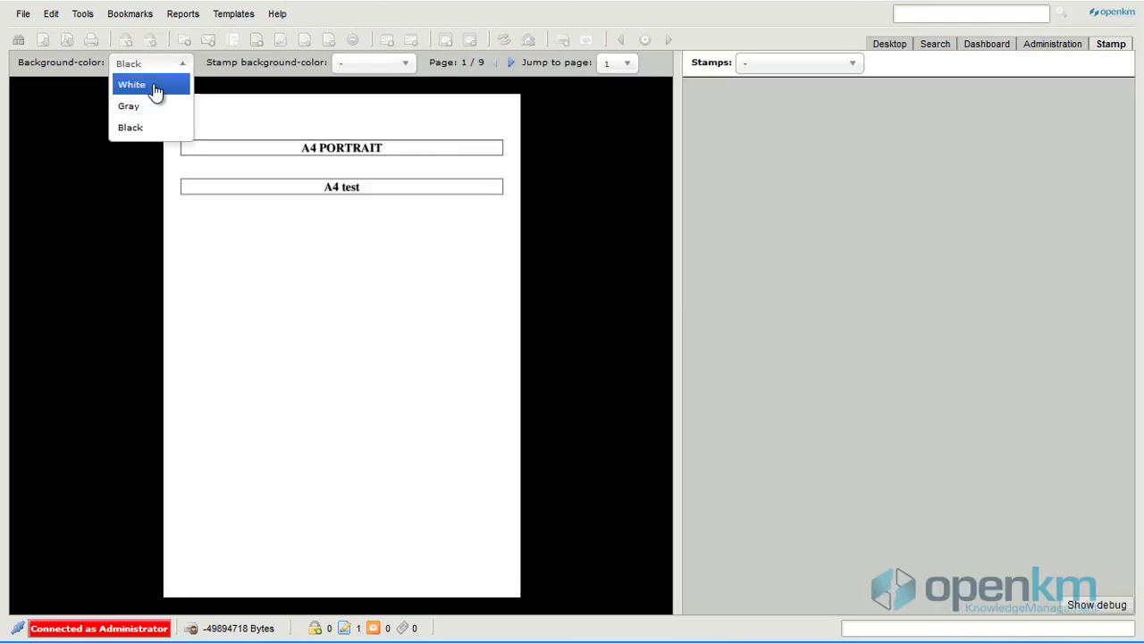
{"action": "left_click", "coordinate": [154, 90]}
{"action": "left_click", "coordinate": [170, 67]}
{"action": "left_click", "coordinate": [157, 108]}
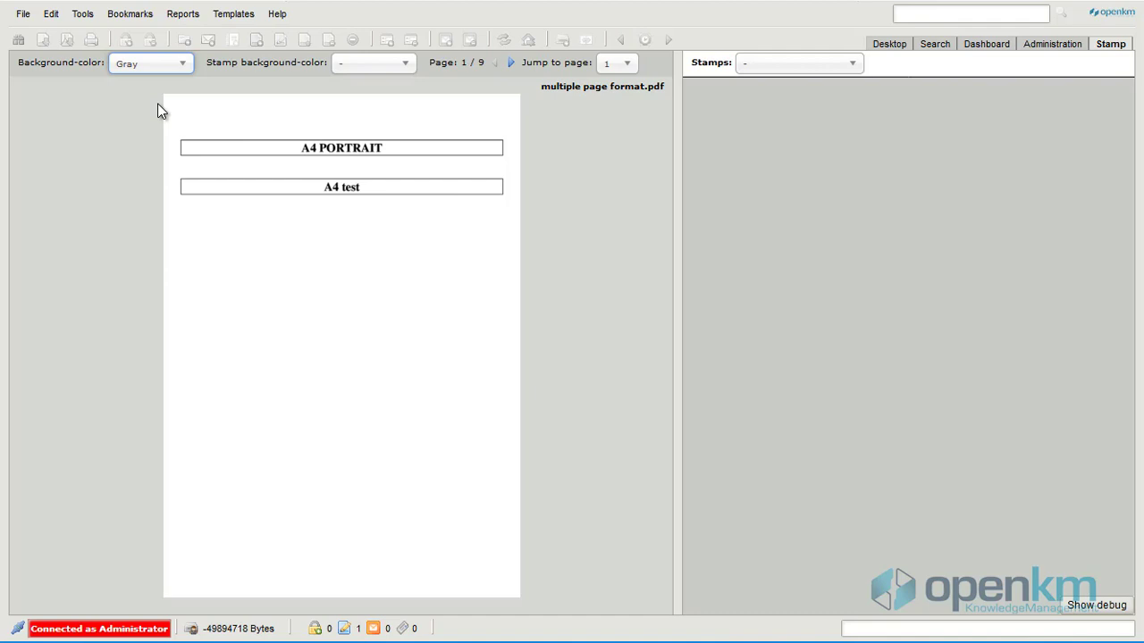
{"action": "left_click", "coordinate": [184, 76]}
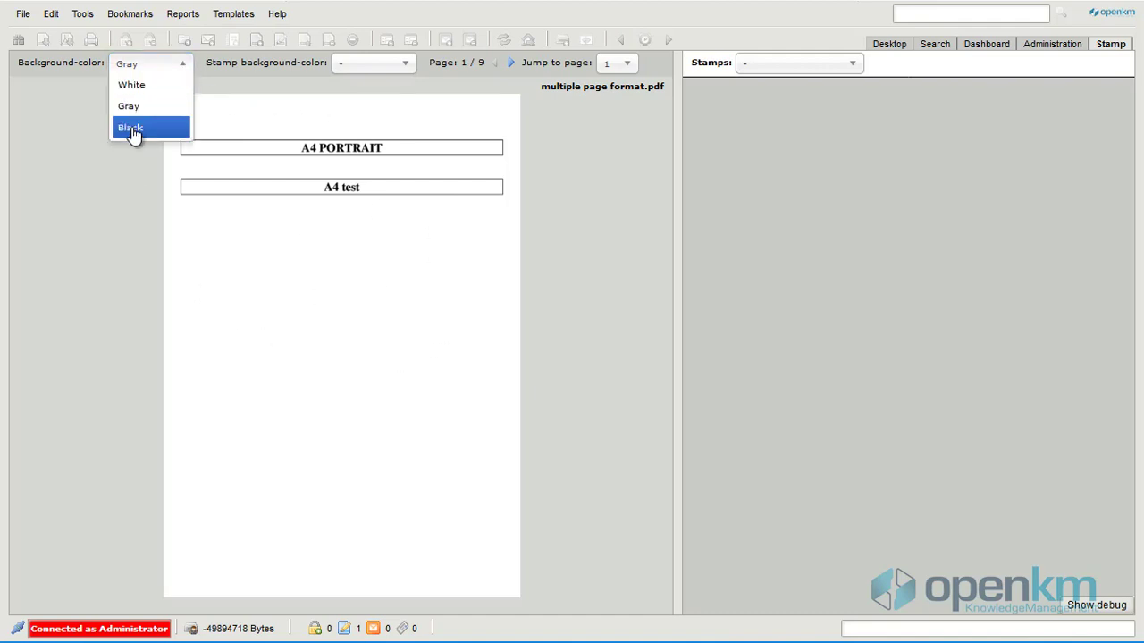
{"action": "left_click", "coordinate": [136, 132]}
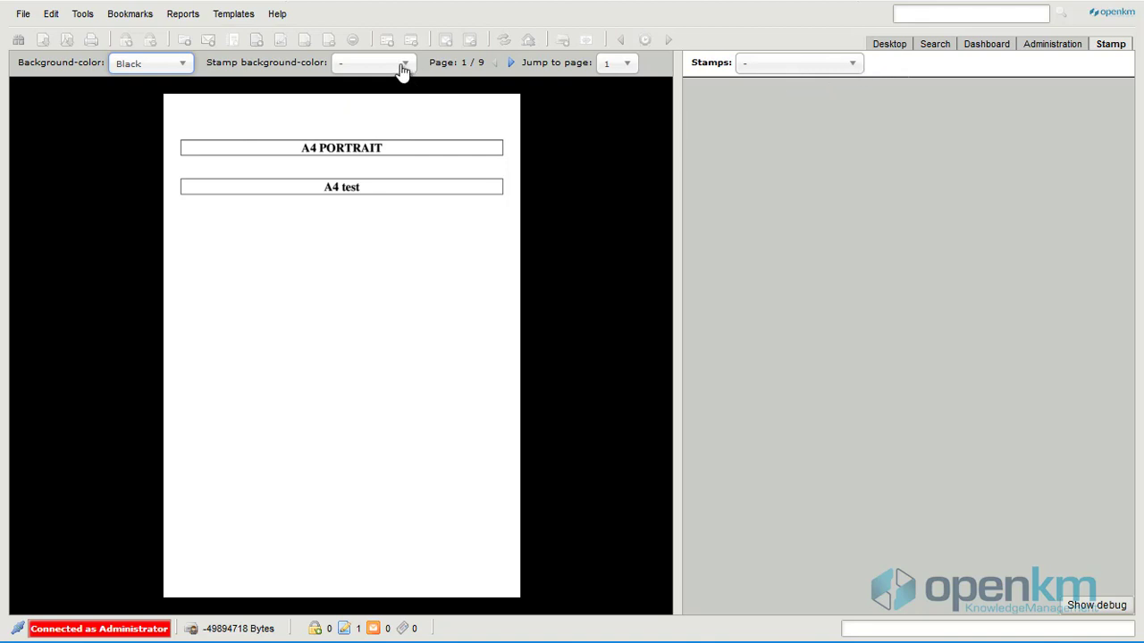
Select the Test1 image stamp after briefly trying the Standard stamp.
{"action": "left_click", "coordinate": [835, 73]}
{"action": "left_click", "coordinate": [798, 131]}
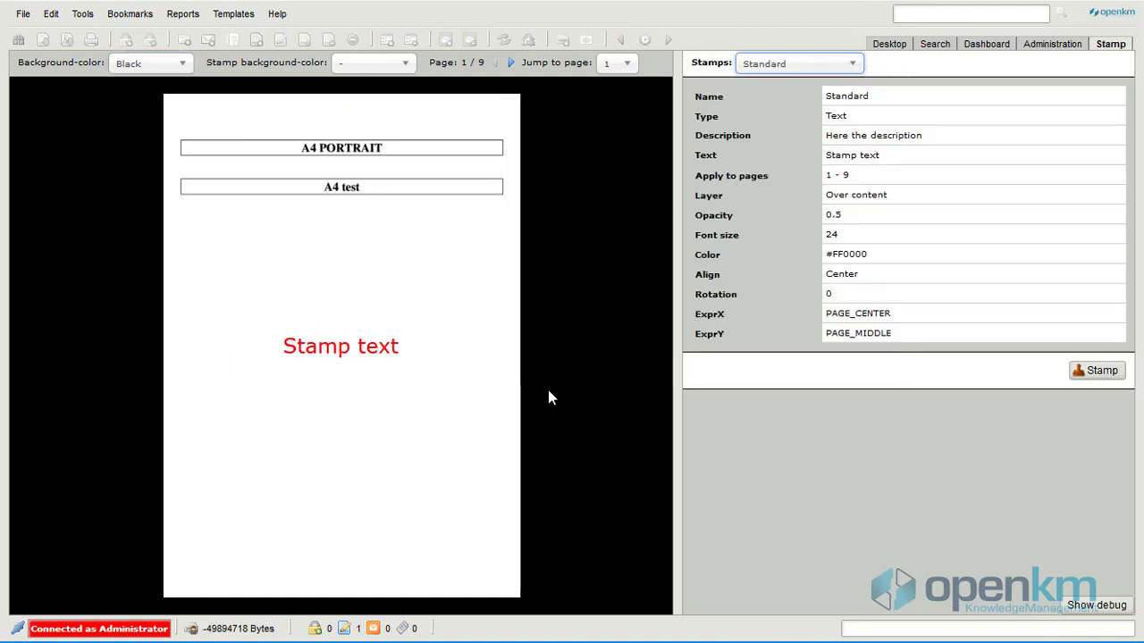
{"action": "left_click", "coordinate": [846, 67]}
{"action": "left_click", "coordinate": [778, 172]}
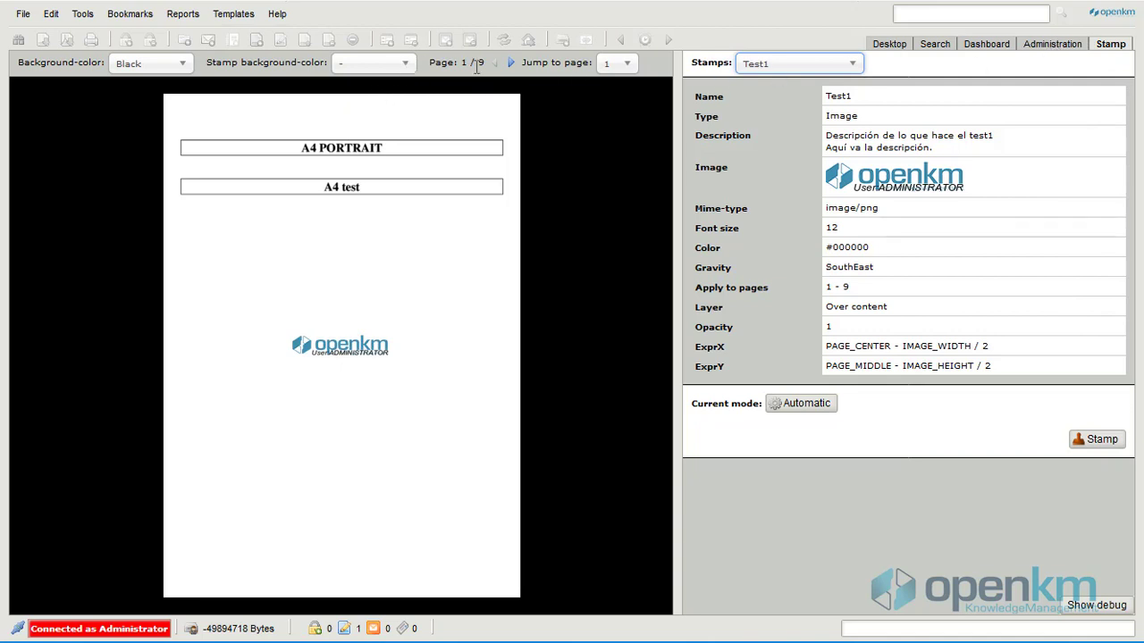
Step forward to page 5 and back to page 3 to check the logo placement.
{"action": "left_click", "coordinate": [511, 63]}
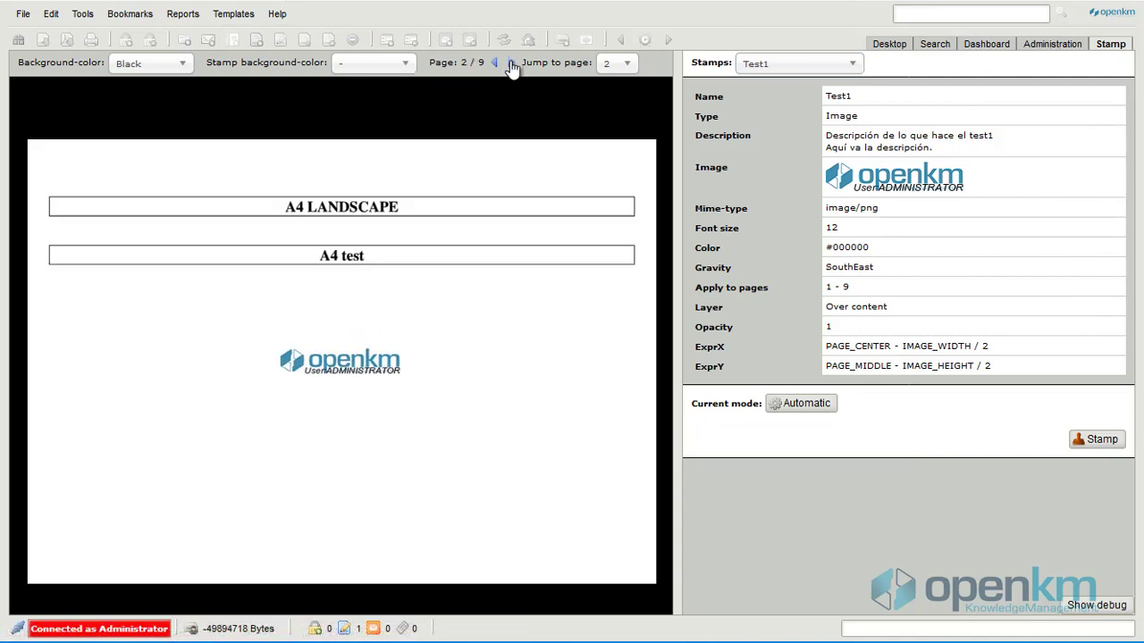
{"action": "left_click", "coordinate": [511, 64]}
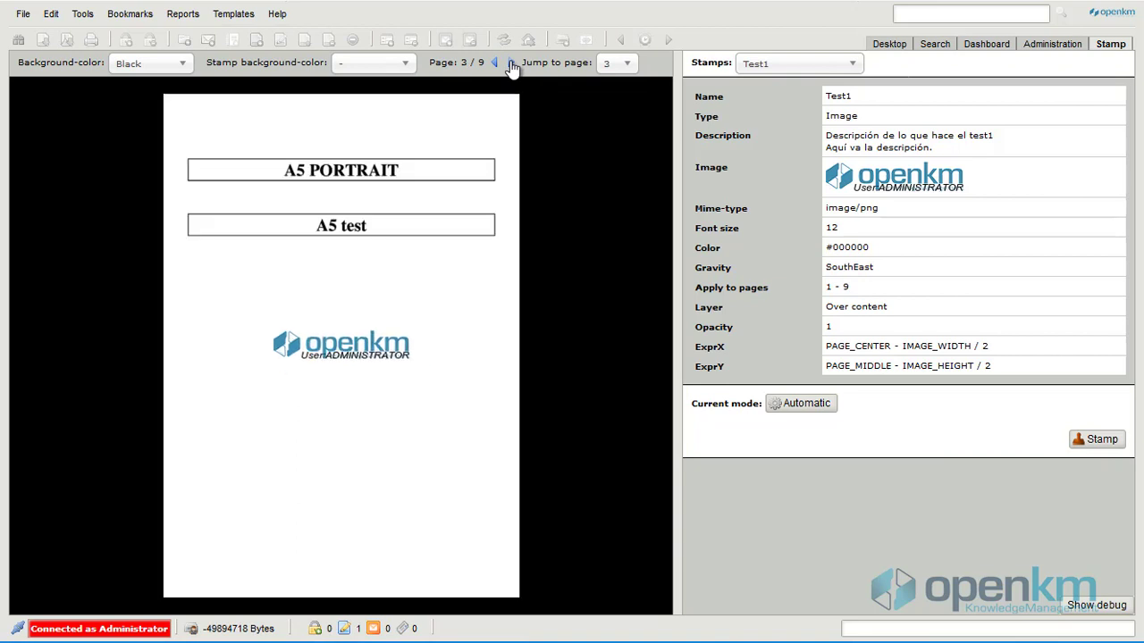
{"action": "left_click", "coordinate": [511, 64]}
{"action": "left_click", "coordinate": [512, 63]}
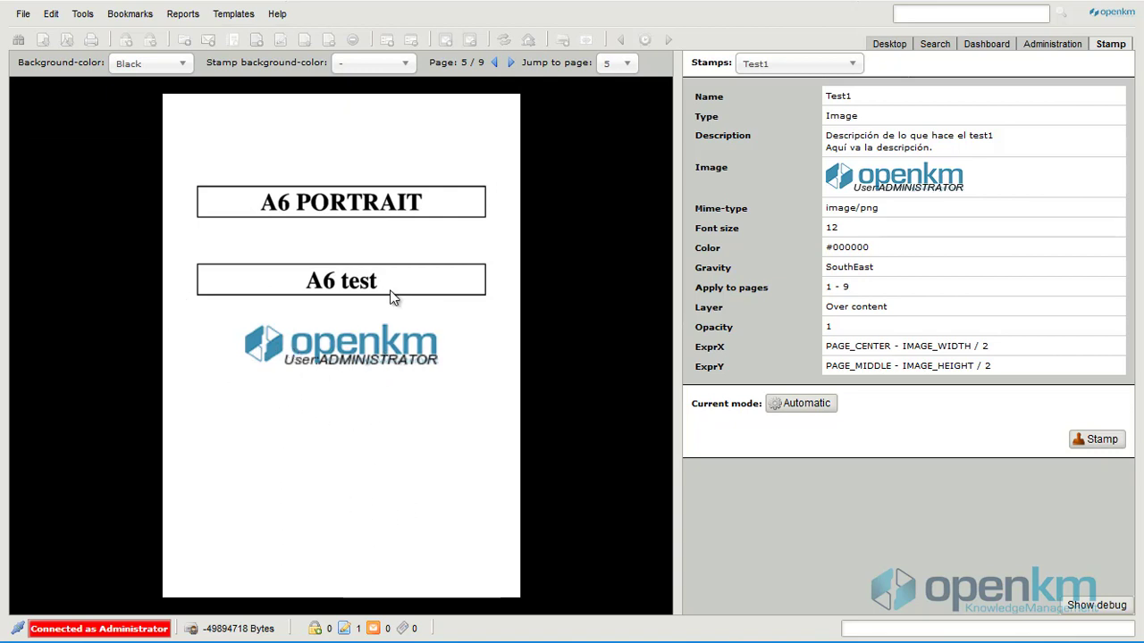
{"action": "left_click", "coordinate": [496, 64]}
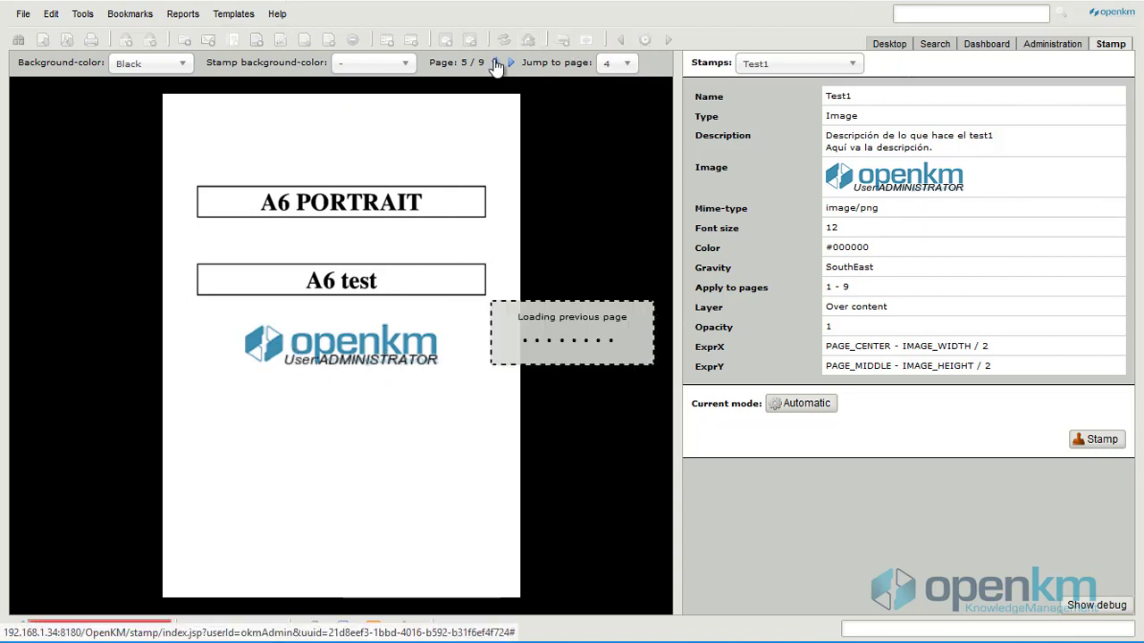
{"action": "left_click", "coordinate": [496, 63]}
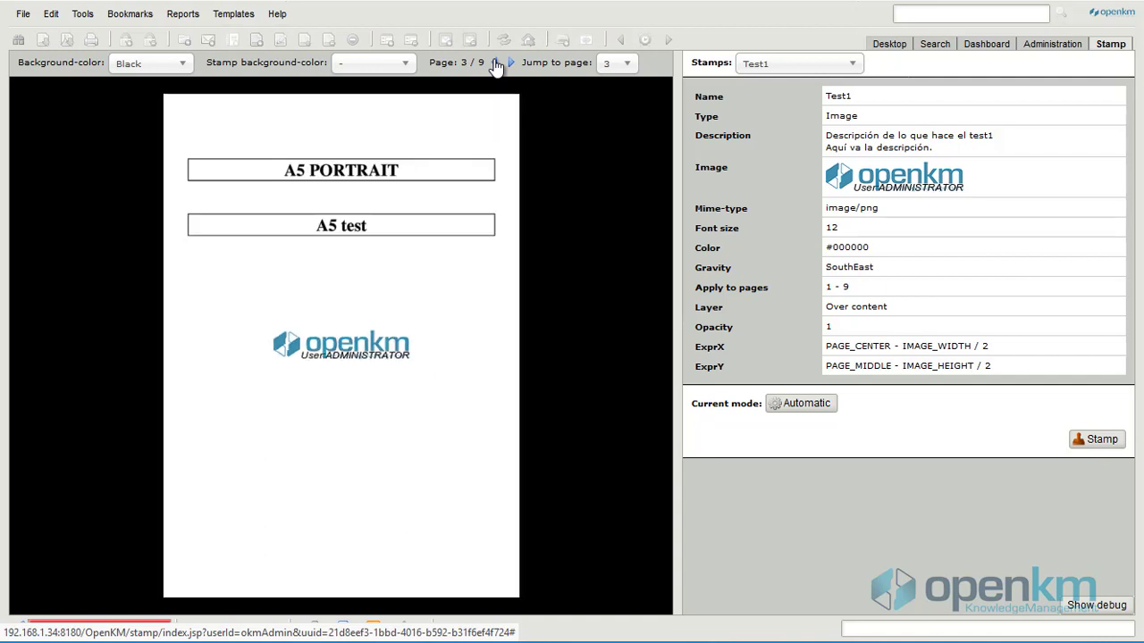
Switch to manual placement, try North east, North and West, then set the default position to Center.
{"action": "left_click", "coordinate": [801, 404]}
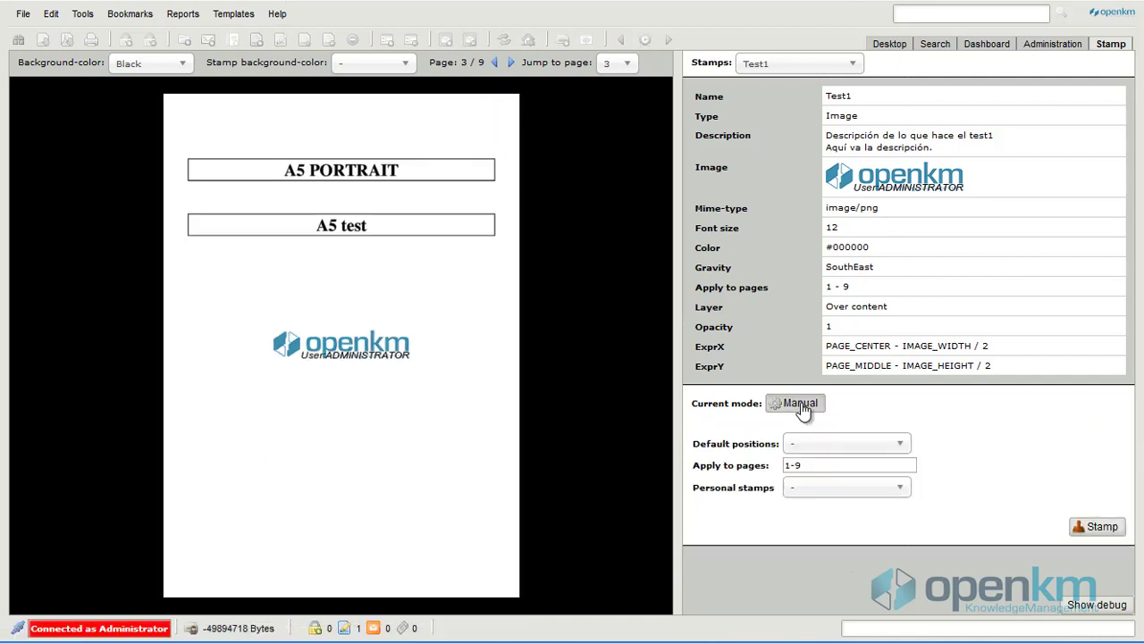
{"action": "left_click", "coordinate": [898, 446]}
{"action": "left_click", "coordinate": [836, 491]}
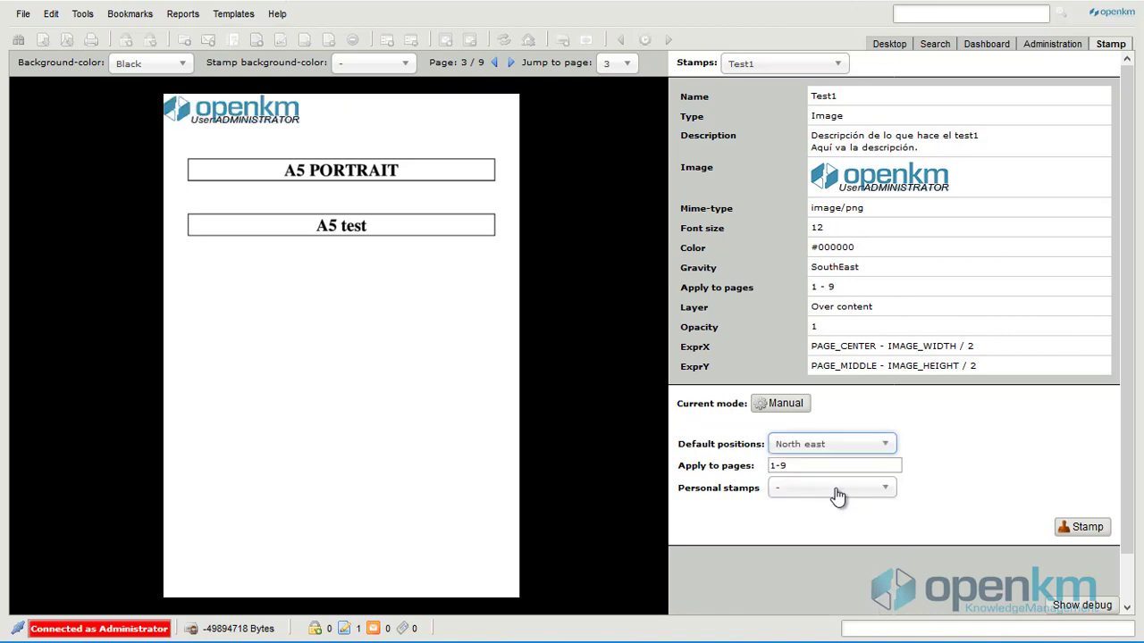
{"action": "left_click", "coordinate": [869, 444]}
{"action": "left_click", "coordinate": [842, 507]}
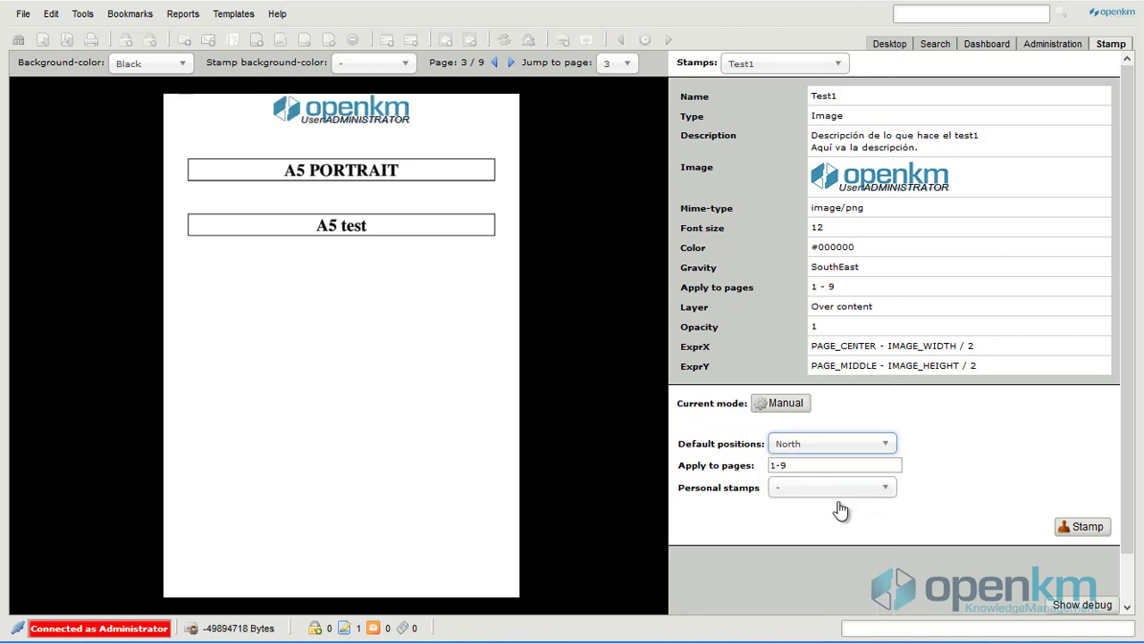
{"action": "left_click", "coordinate": [883, 450]}
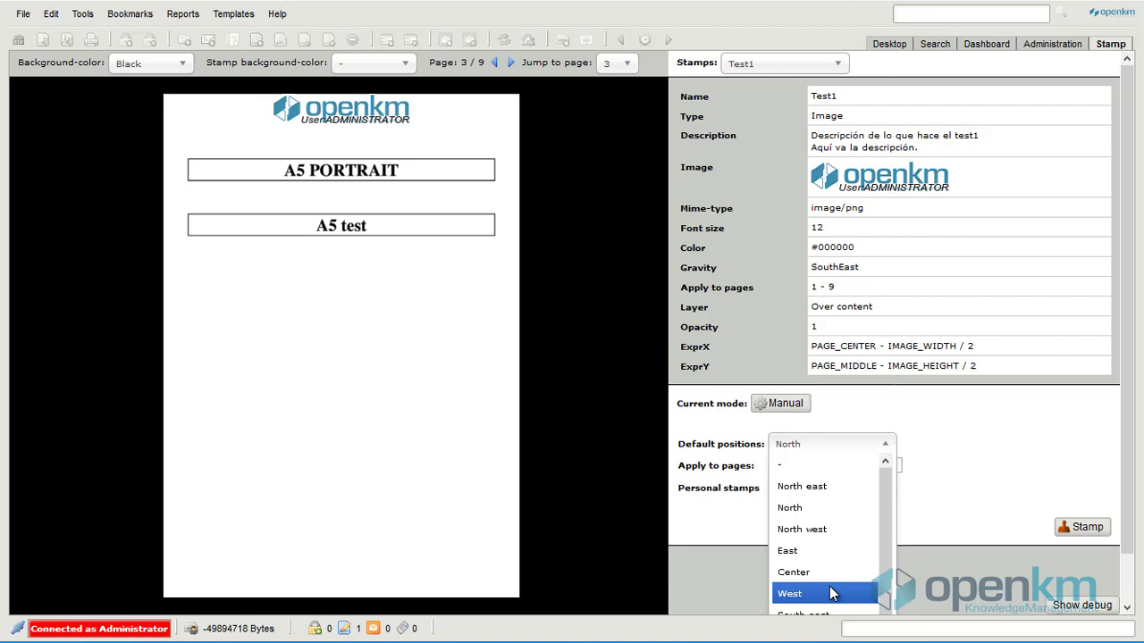
{"action": "left_click", "coordinate": [829, 590]}
{"action": "left_click", "coordinate": [879, 443]}
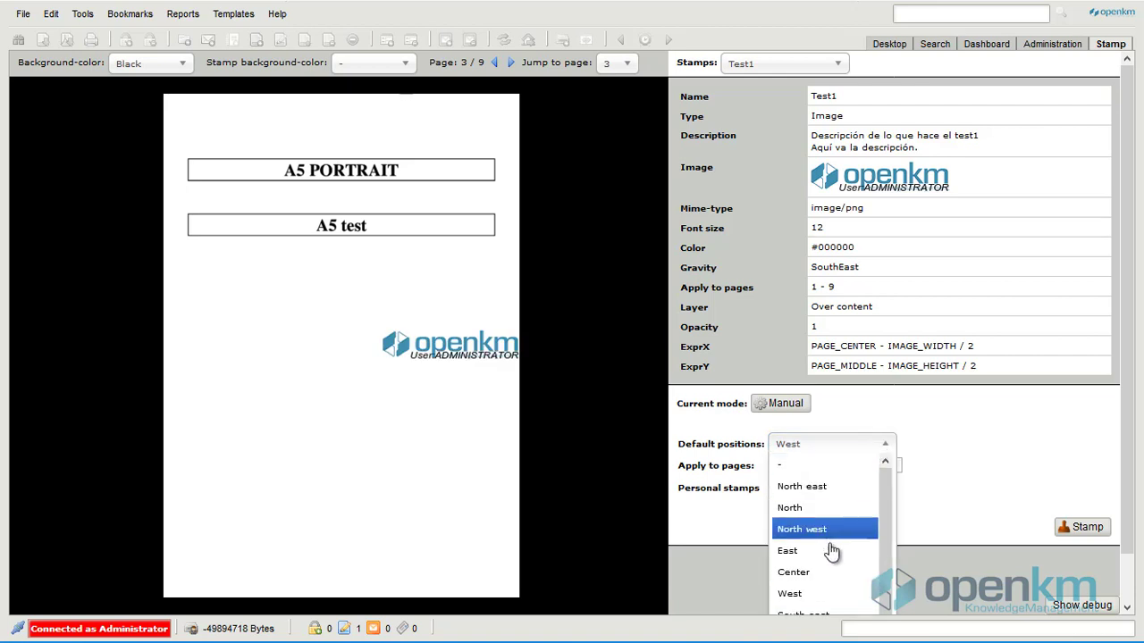
{"action": "left_click", "coordinate": [806, 585]}
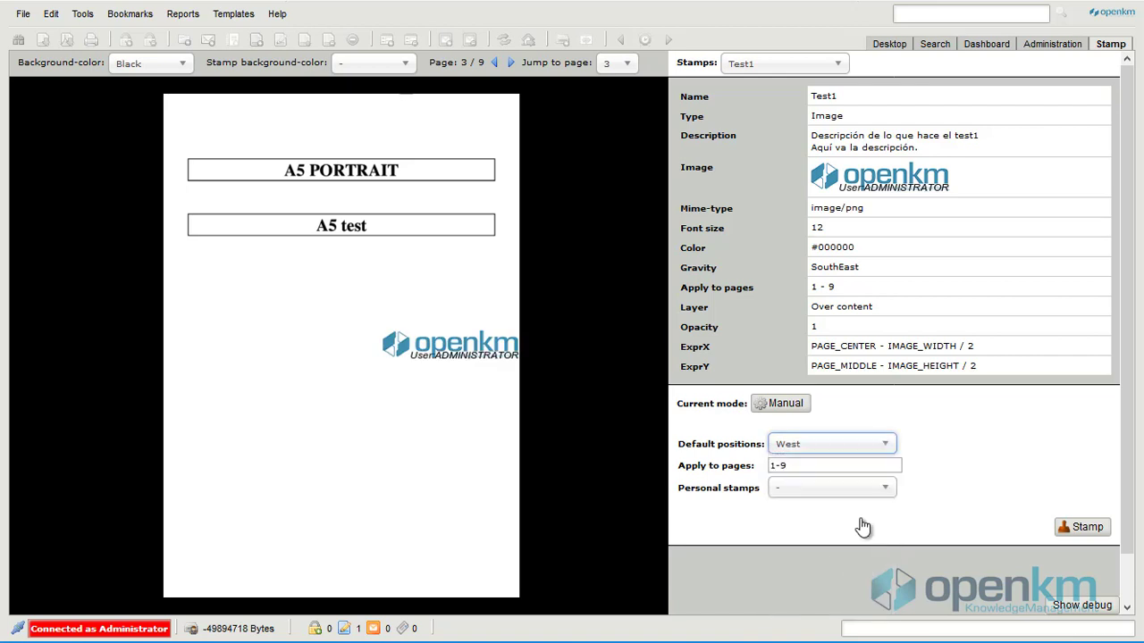
{"action": "left_click", "coordinate": [856, 444]}
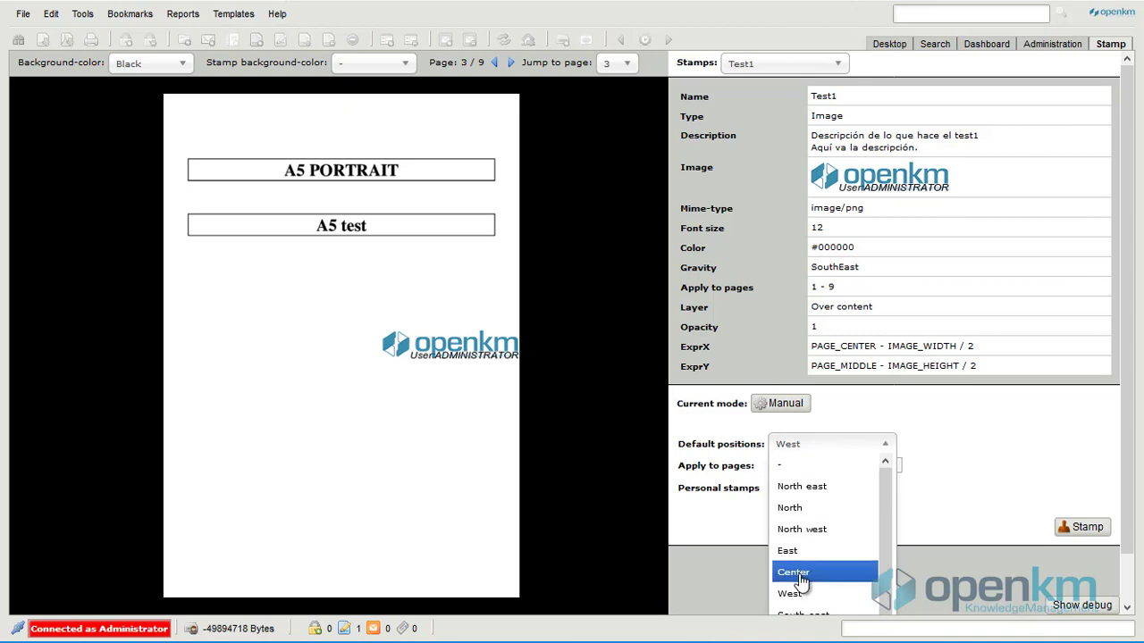
{"action": "left_click", "coordinate": [799, 576]}
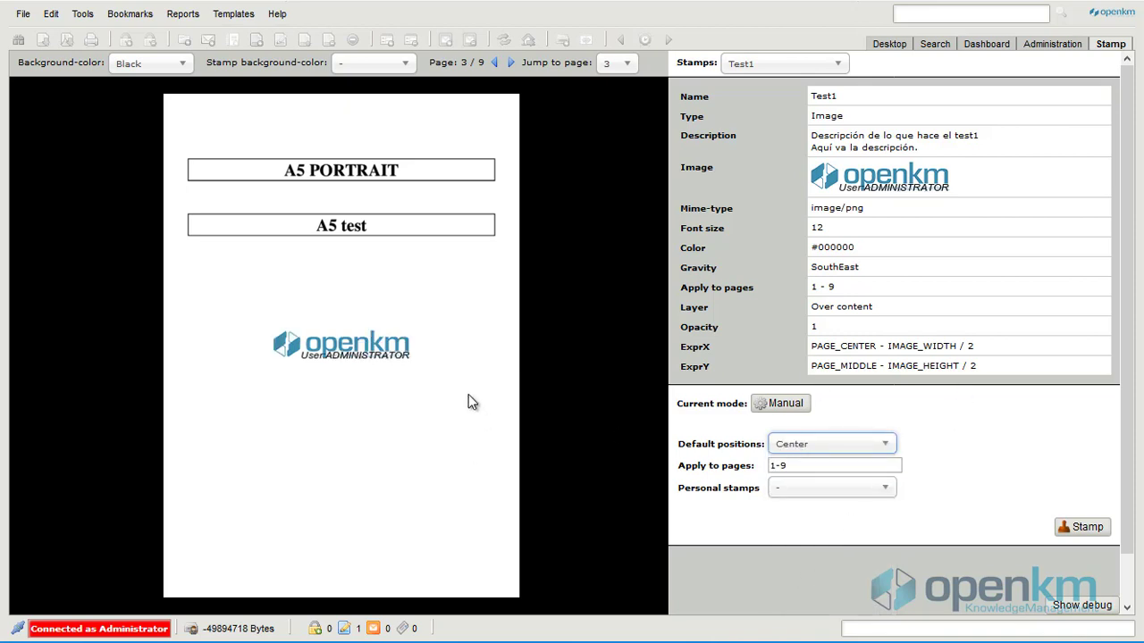
Drag the Test1 logo into the top-right corner of page 1.
{"action": "left_click_drag", "start_coordinate": [339, 344], "coordinate": [480, 121]}
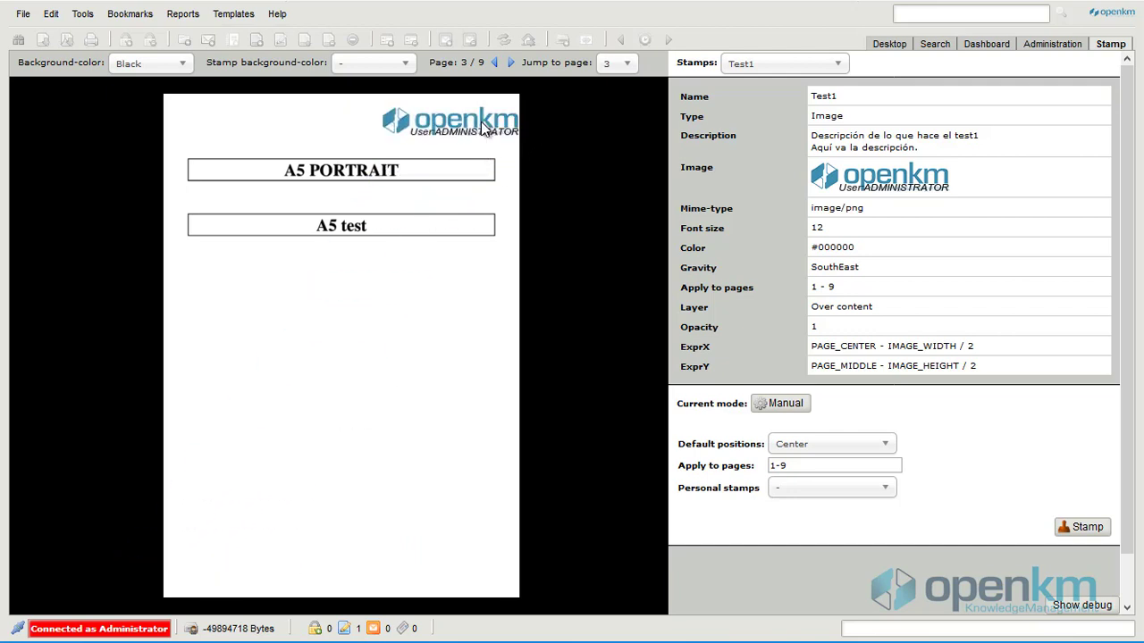
{"action": "left_click", "coordinate": [495, 64]}
{"action": "left_click", "coordinate": [494, 63]}
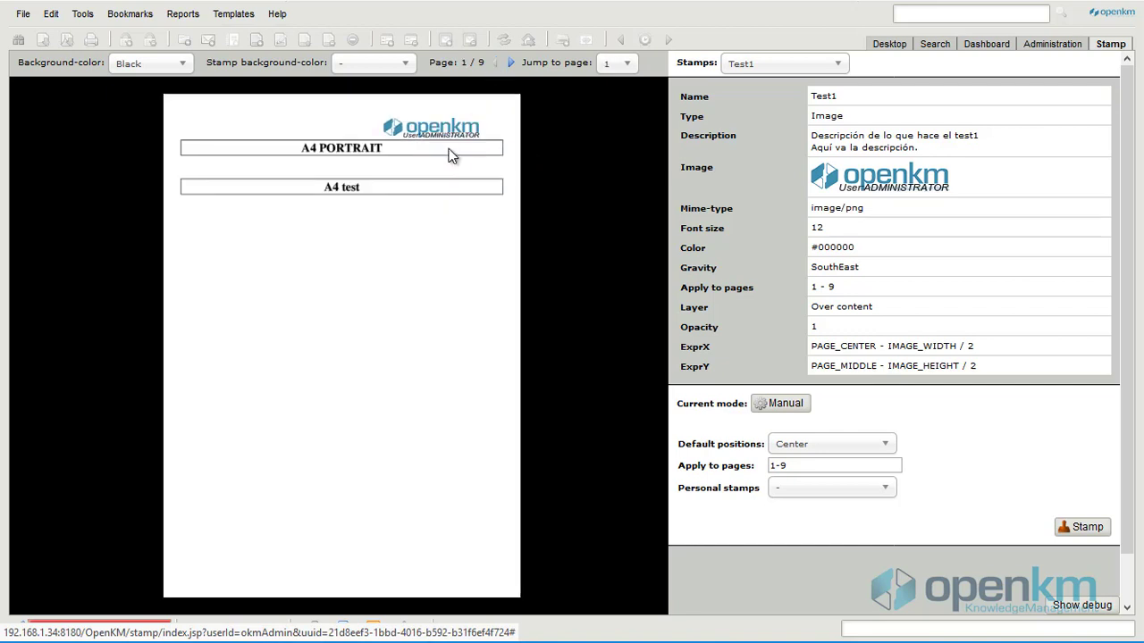
{"action": "left_click_drag", "start_coordinate": [450, 150], "coordinate": [522, 114]}
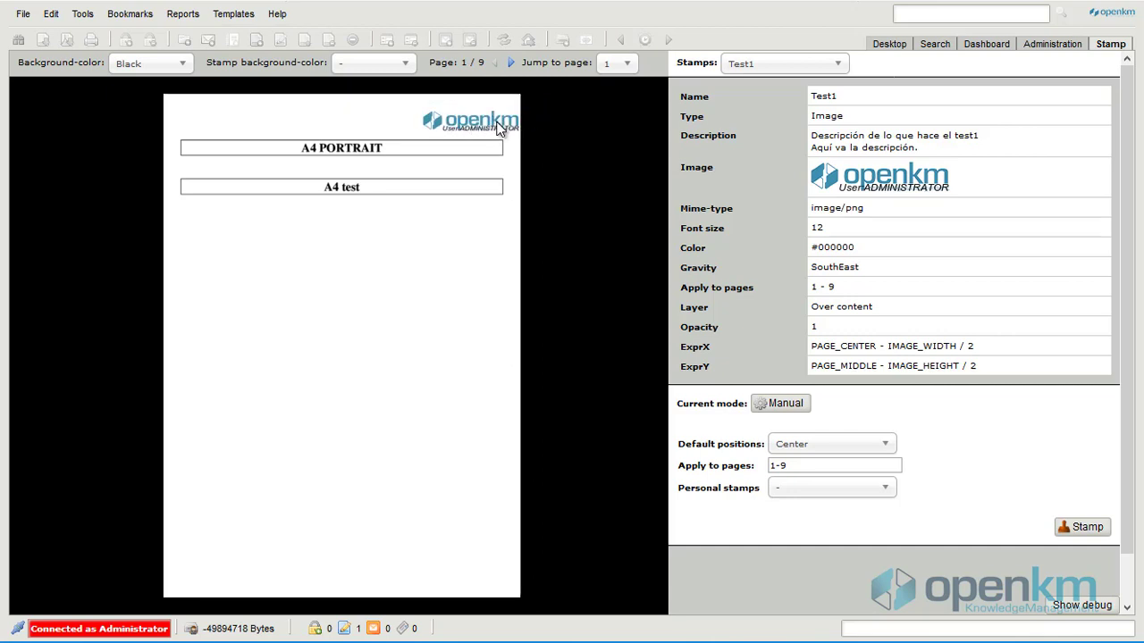
Check the top-right logo on pages 2 through 5 and page 9, then return to page 1.
{"action": "left_click", "coordinate": [512, 64]}
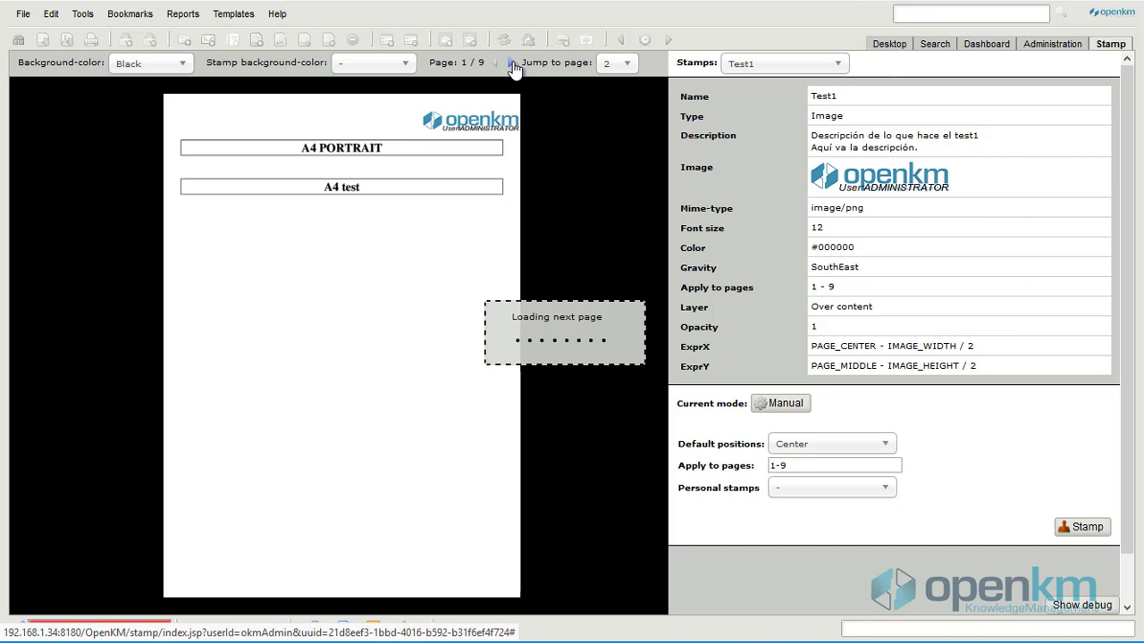
{"action": "left_click", "coordinate": [512, 64]}
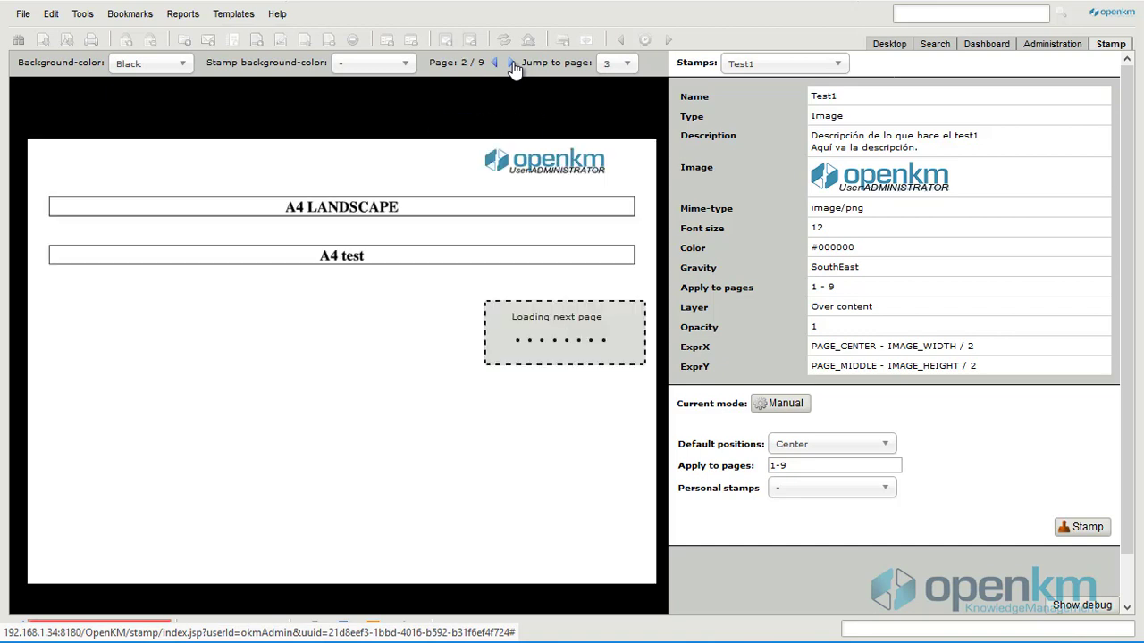
{"action": "left_click", "coordinate": [512, 63]}
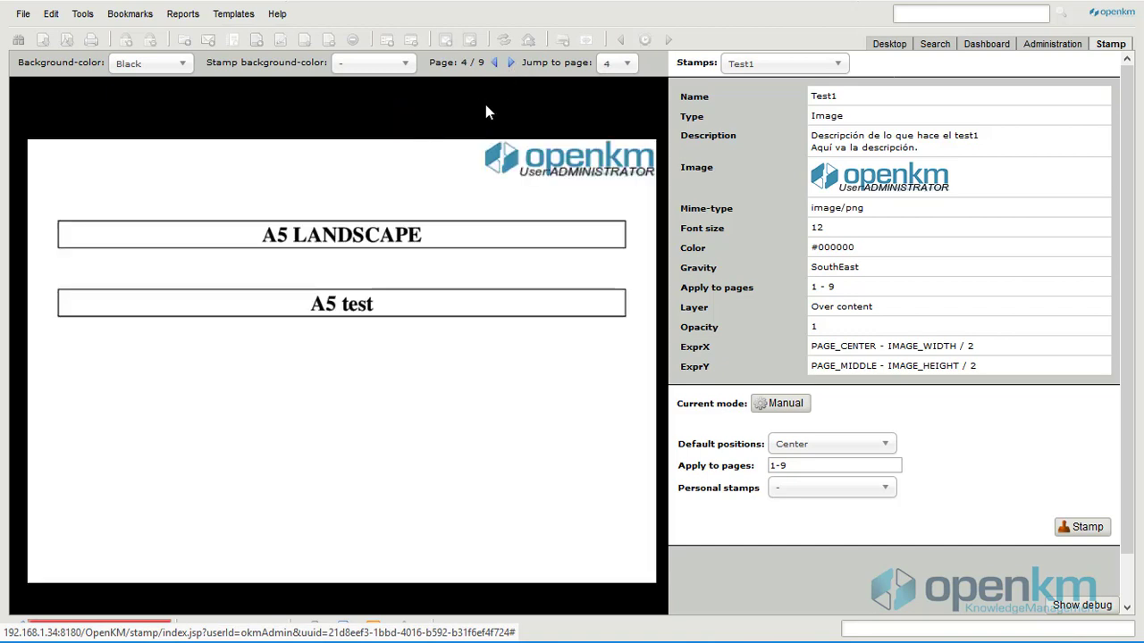
{"action": "left_click", "coordinate": [510, 66]}
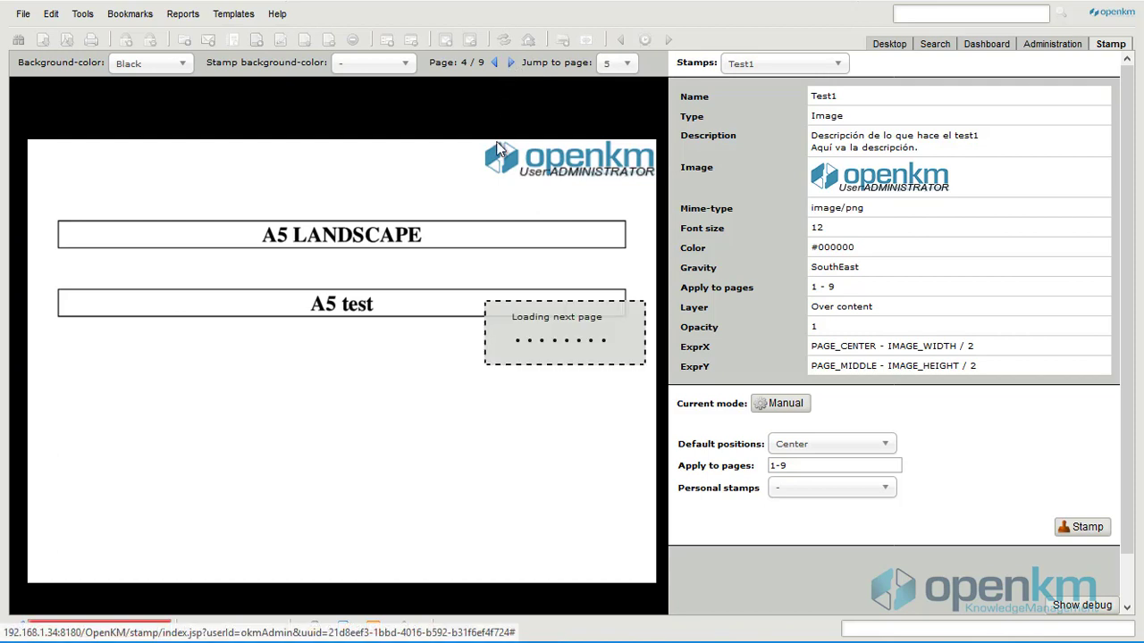
{"action": "left_click", "coordinate": [626, 62]}
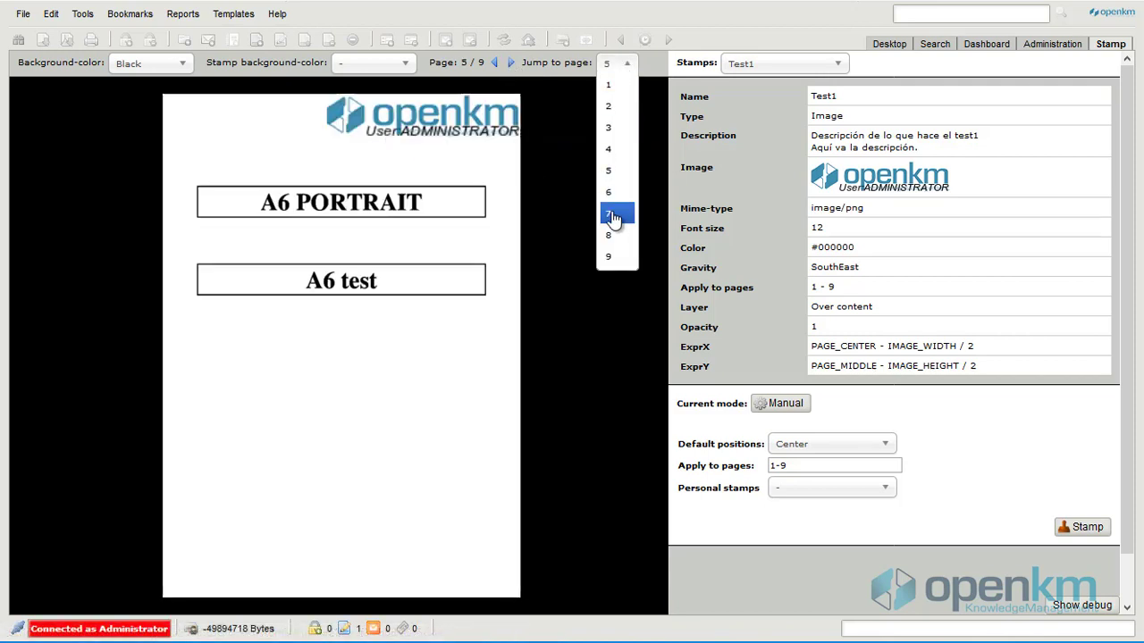
{"action": "left_click", "coordinate": [618, 256]}
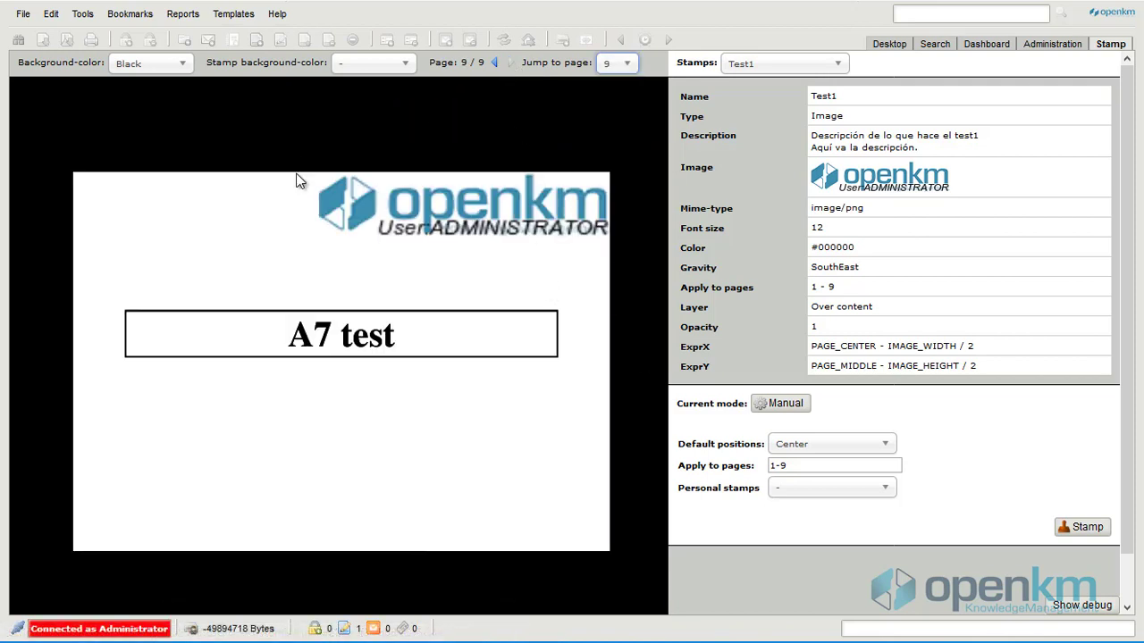
{"action": "left_click", "coordinate": [628, 68]}
{"action": "left_click", "coordinate": [617, 85]}
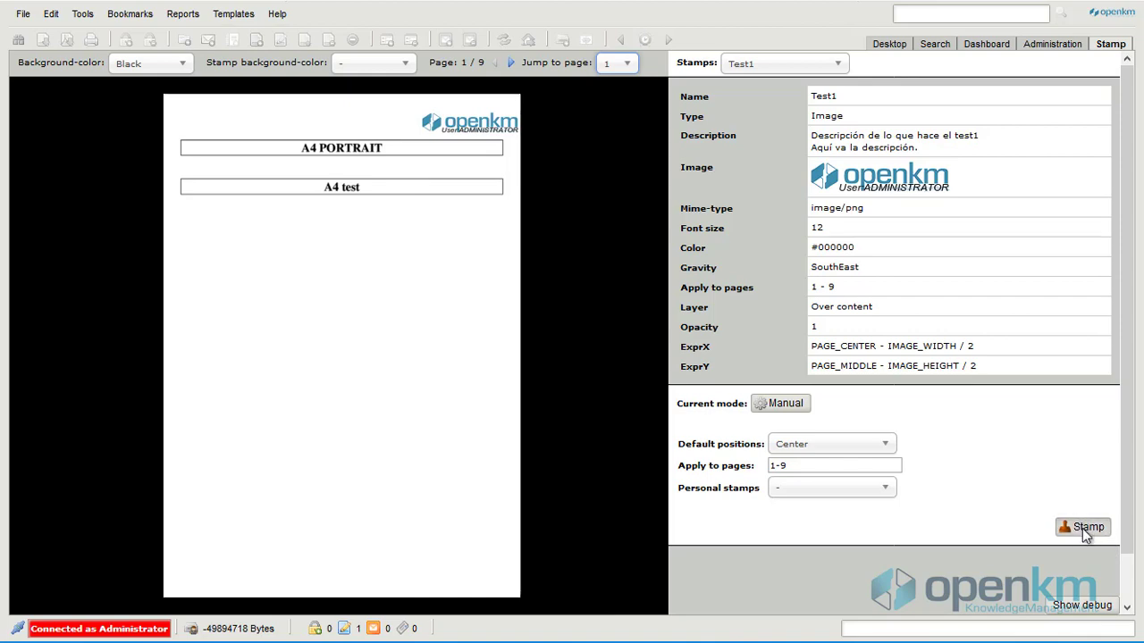
Apply the stamp, return to the document list, and refresh to show version 1.1.
{"action": "left_click", "coordinate": [1082, 528]}
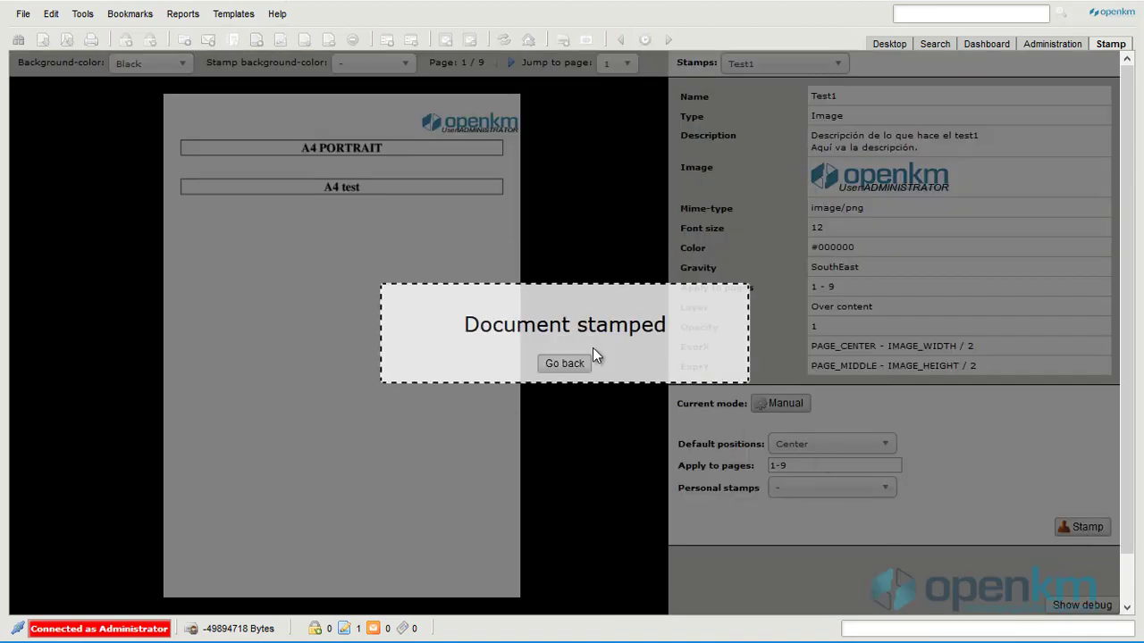
{"action": "left_click", "coordinate": [565, 367]}
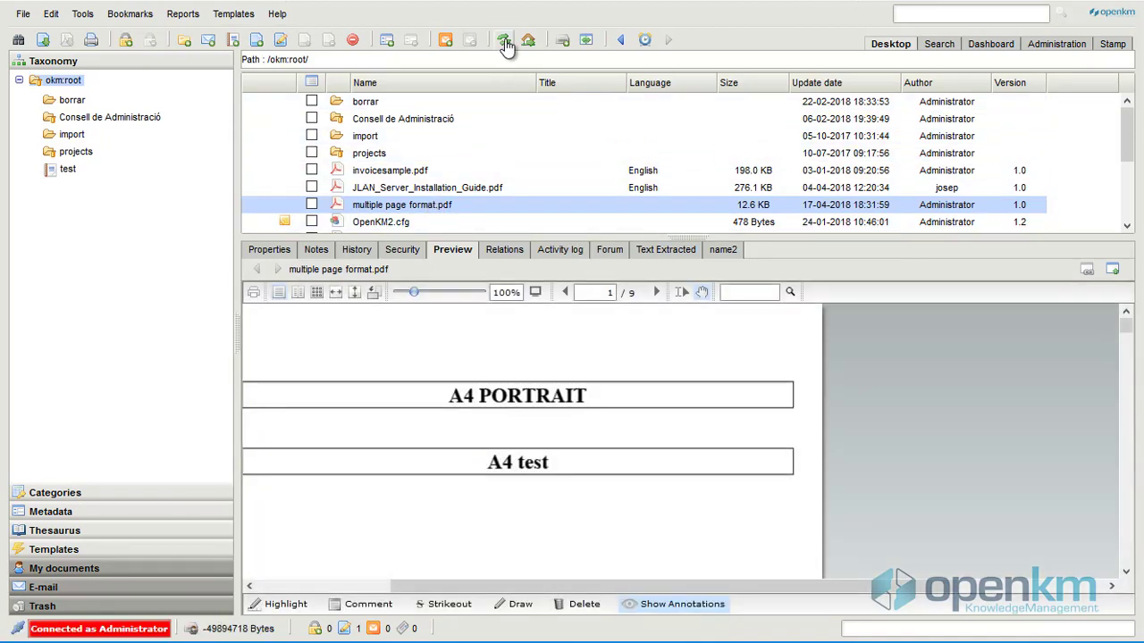
{"action": "left_click", "coordinate": [504, 41]}
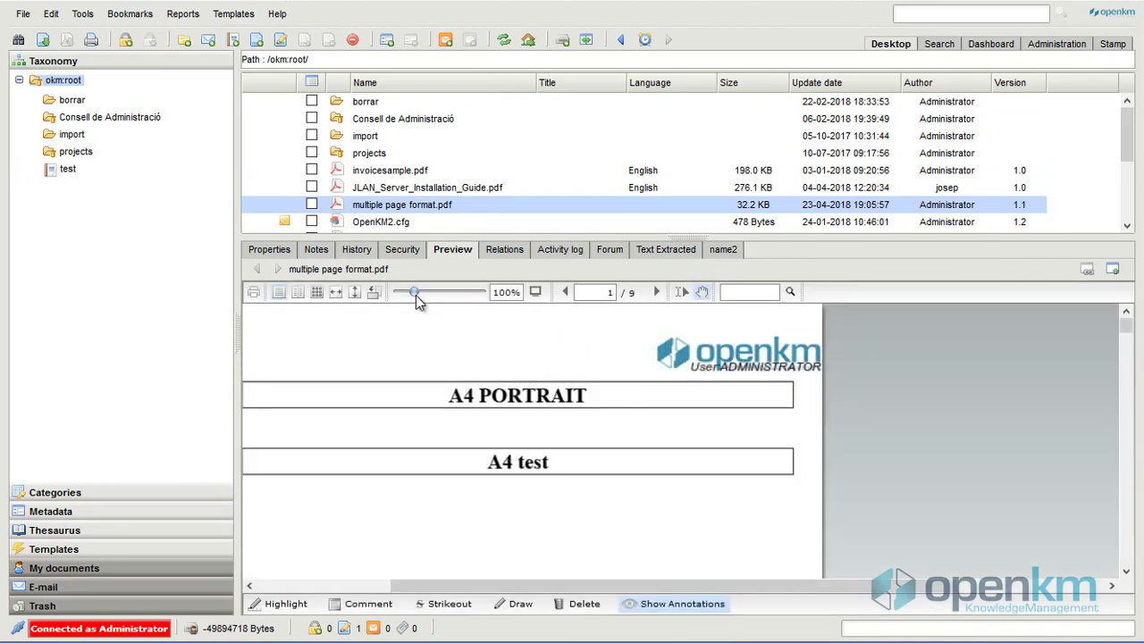
Enlarge the preview panel, zoom to 70%, and scroll through the stamped pages.
{"action": "left_click_drag", "start_coordinate": [530, 235], "coordinate": [525, 143]}
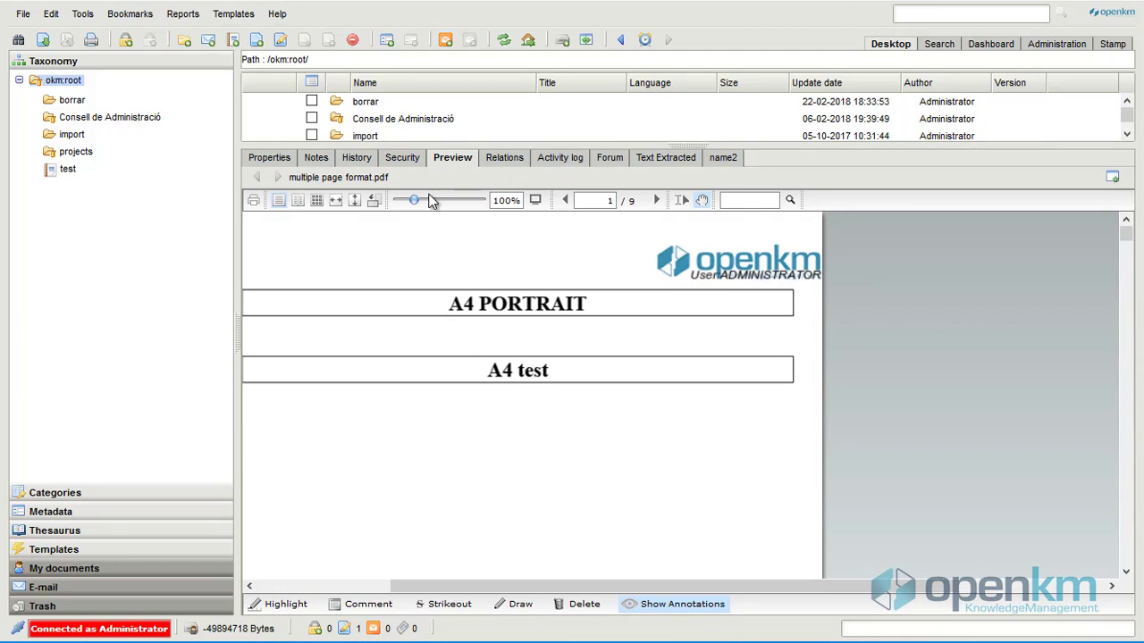
{"action": "left_click_drag", "start_coordinate": [415, 202], "coordinate": [407, 199]}
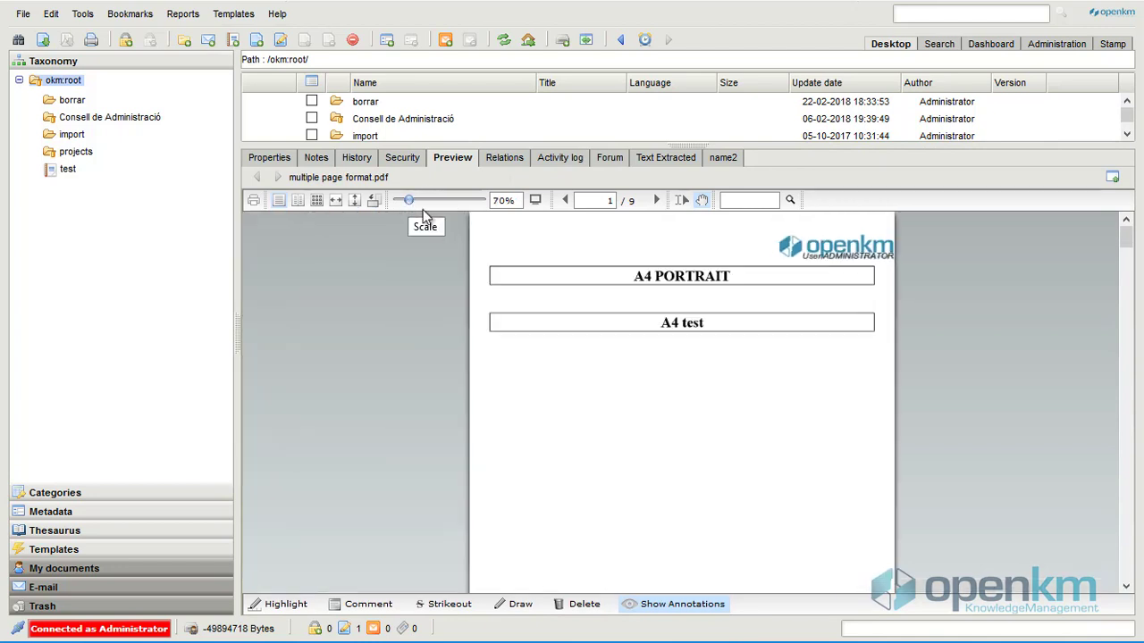
{"action": "scroll", "coordinate": [873, 301], "scroll_direction": "down", "scroll_amount": 5}
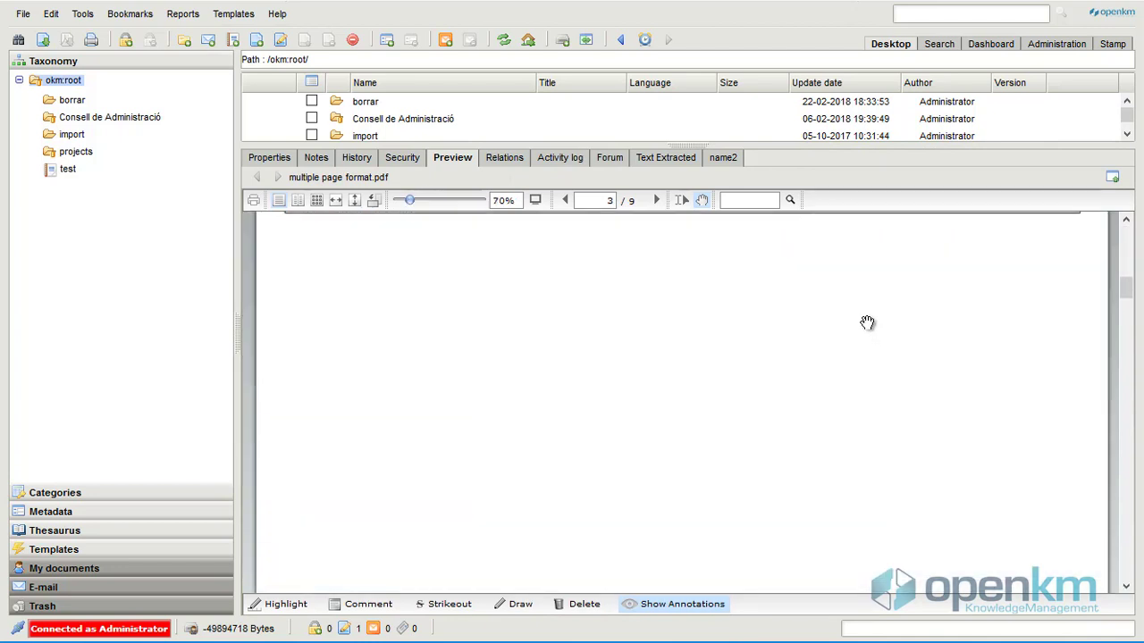
{"action": "scroll", "coordinate": [867, 321], "scroll_direction": "down", "scroll_amount": 5}
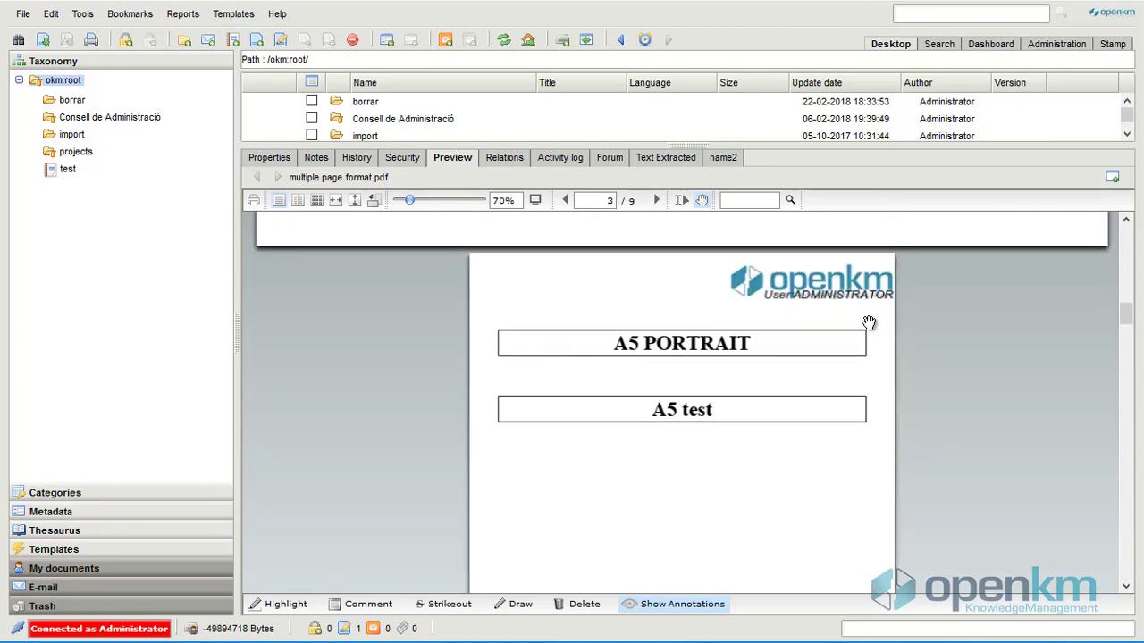
{"action": "scroll", "coordinate": [866, 324], "scroll_direction": "down", "scroll_amount": 5}
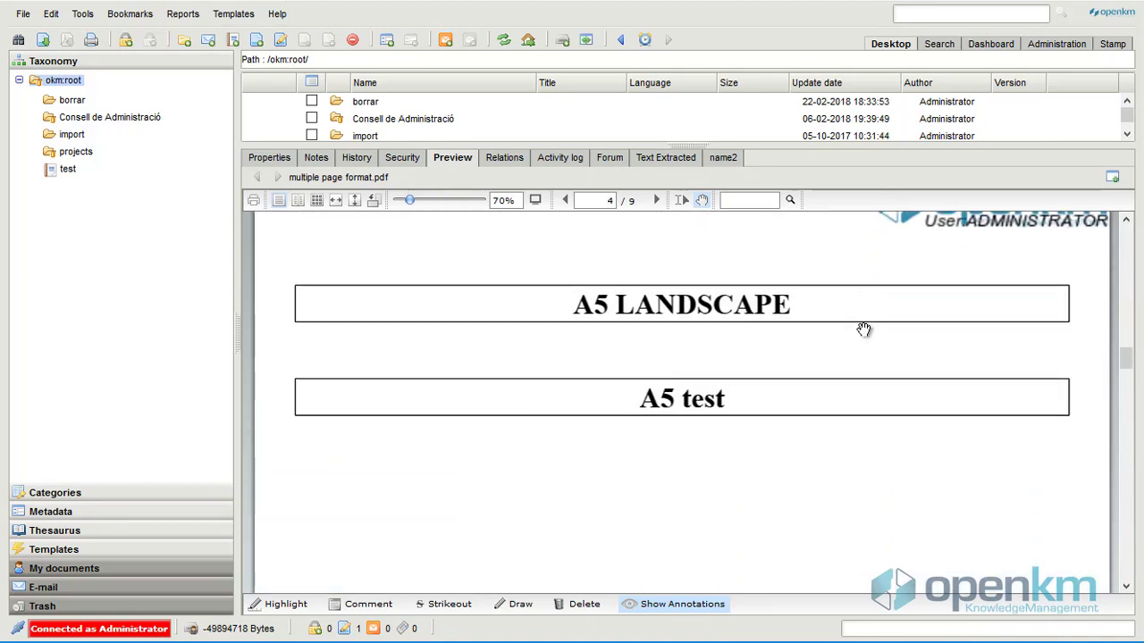
{"action": "scroll", "coordinate": [862, 330], "scroll_direction": "down", "scroll_amount": 5}
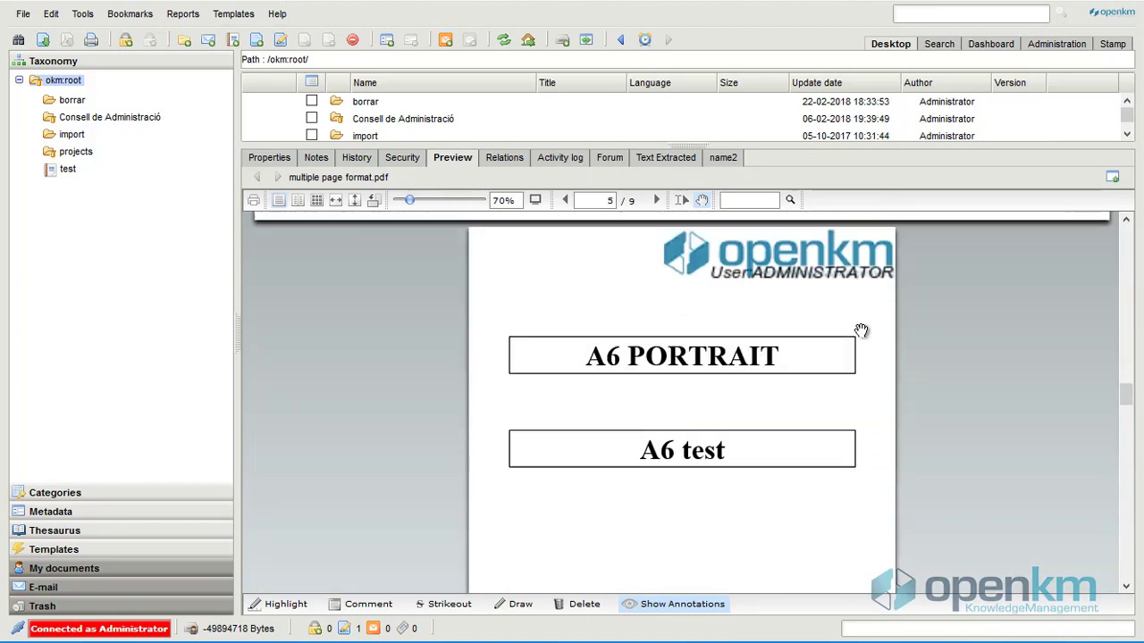
{"action": "scroll", "coordinate": [858, 331], "scroll_direction": "down", "scroll_amount": 8}
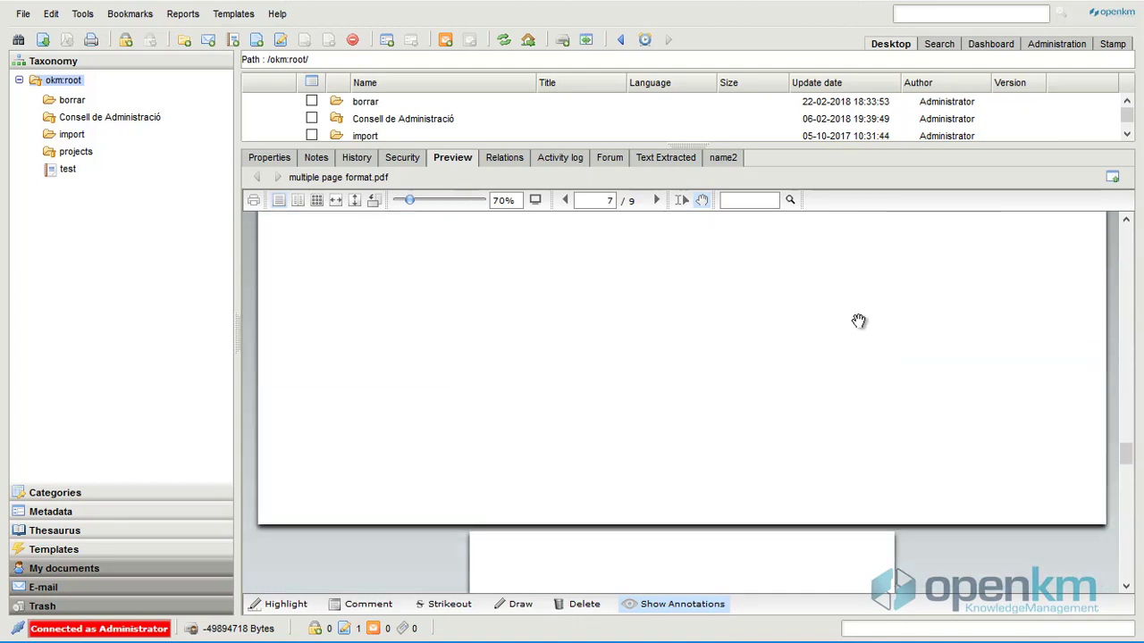
Restore version 1.0 in History and compact the older version history.
{"action": "left_click", "coordinate": [360, 161]}
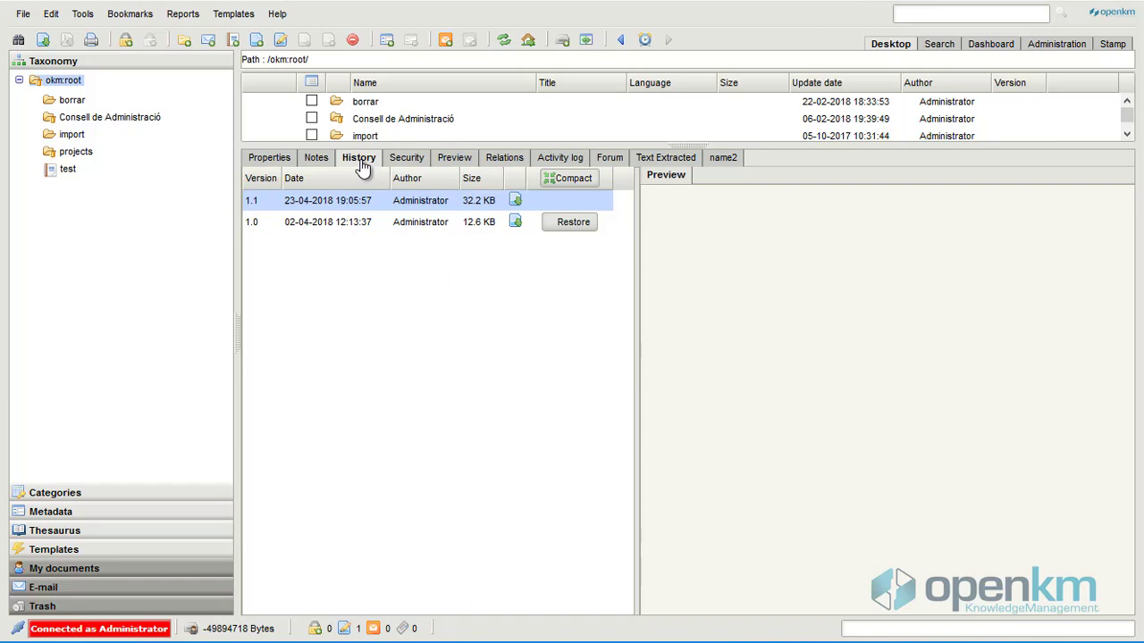
{"action": "left_click", "coordinate": [562, 223]}
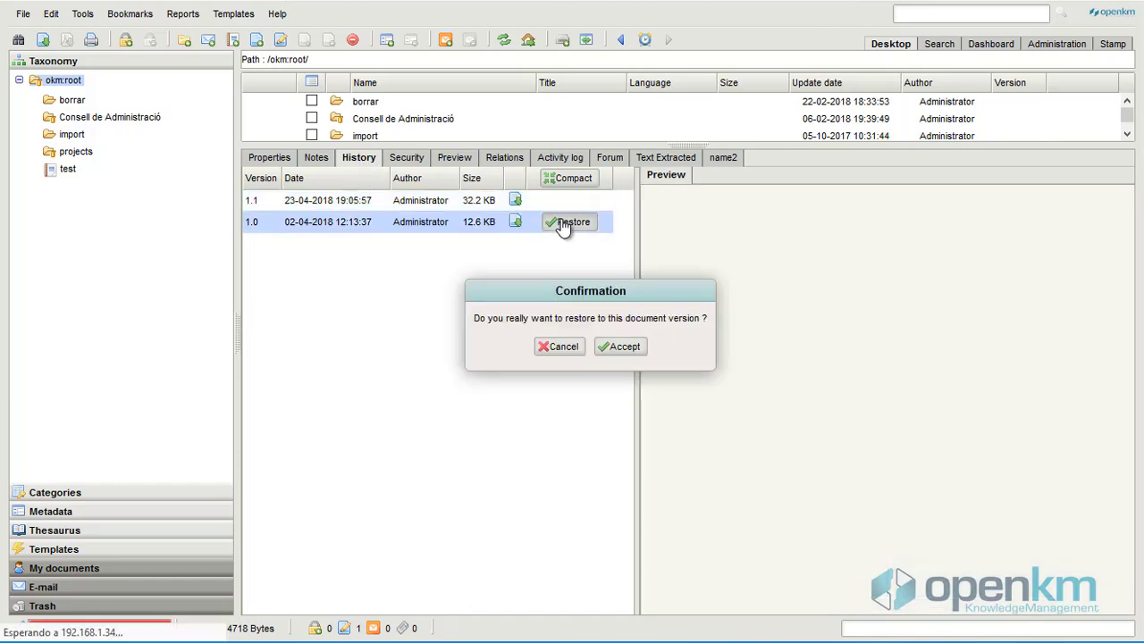
{"action": "left_click", "coordinate": [621, 347]}
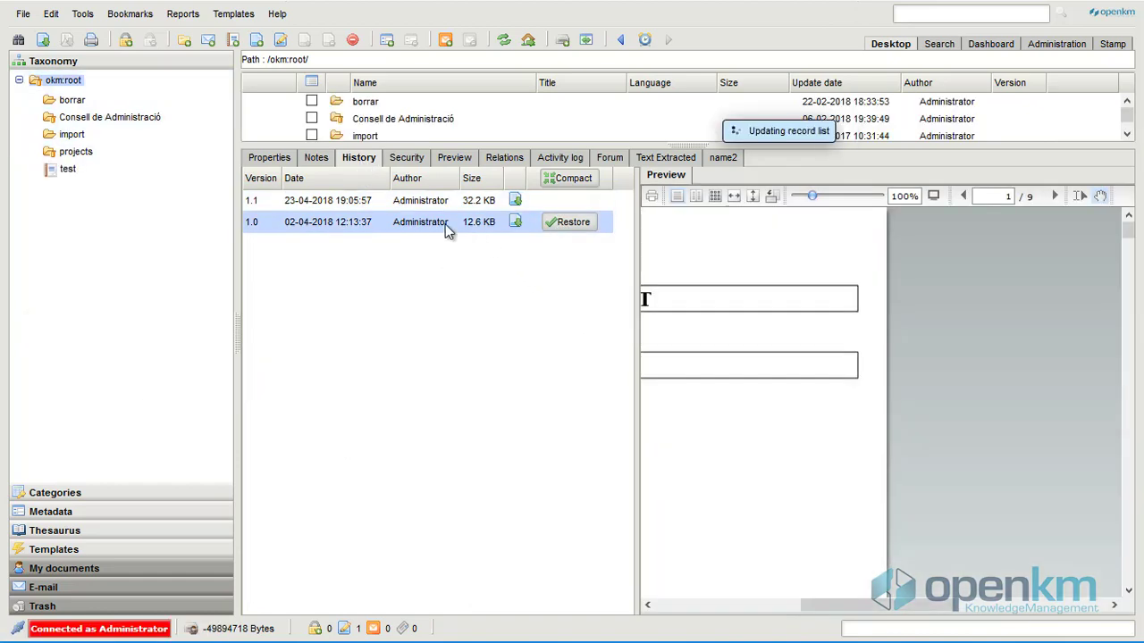
{"action": "left_click", "coordinate": [563, 176]}
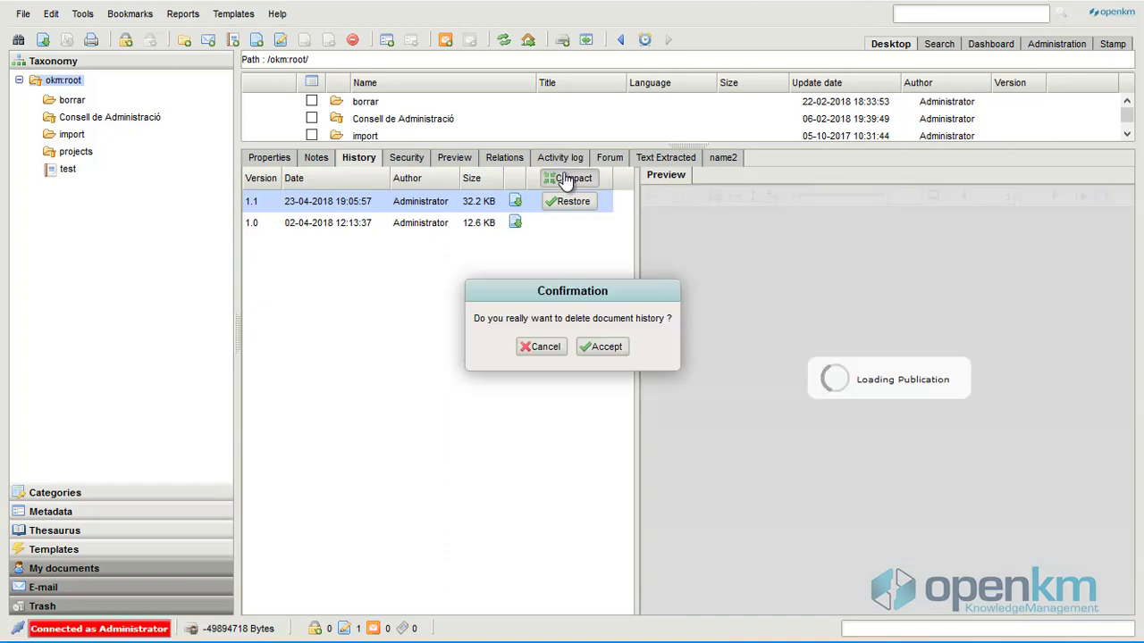
{"action": "left_click", "coordinate": [611, 347]}
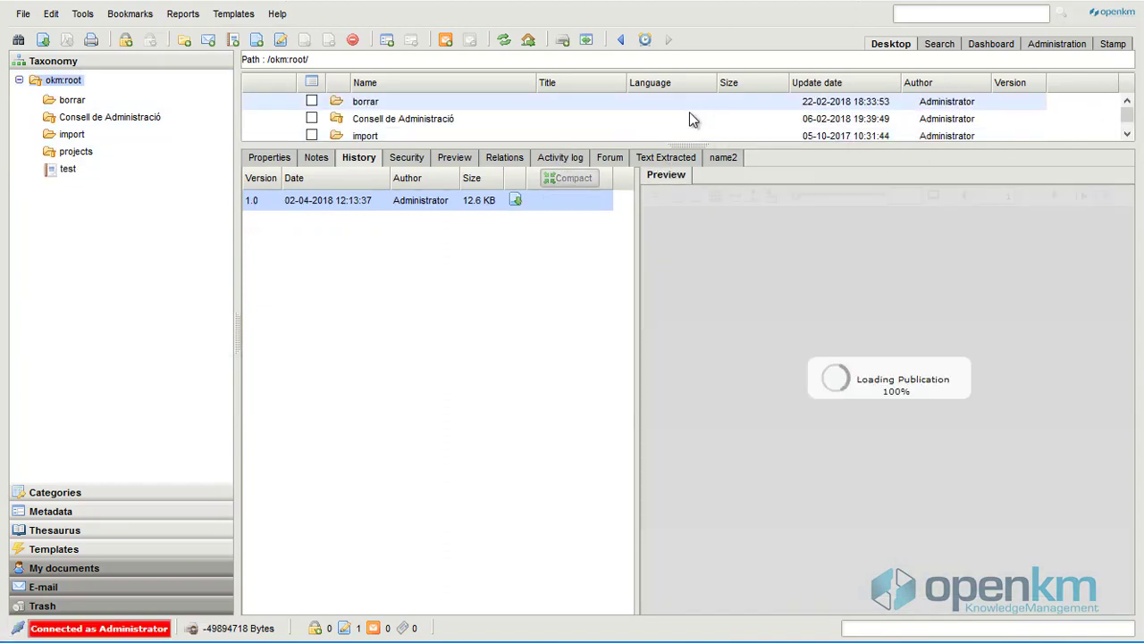
Enlarge the document list and open the Stamp workspace for the PDF.
{"action": "left_click_drag", "start_coordinate": [689, 146], "coordinate": [692, 217]}
{"action": "left_click_drag", "start_coordinate": [689, 270], "coordinate": [692, 255]}
{"action": "left_click", "coordinate": [1108, 47]}
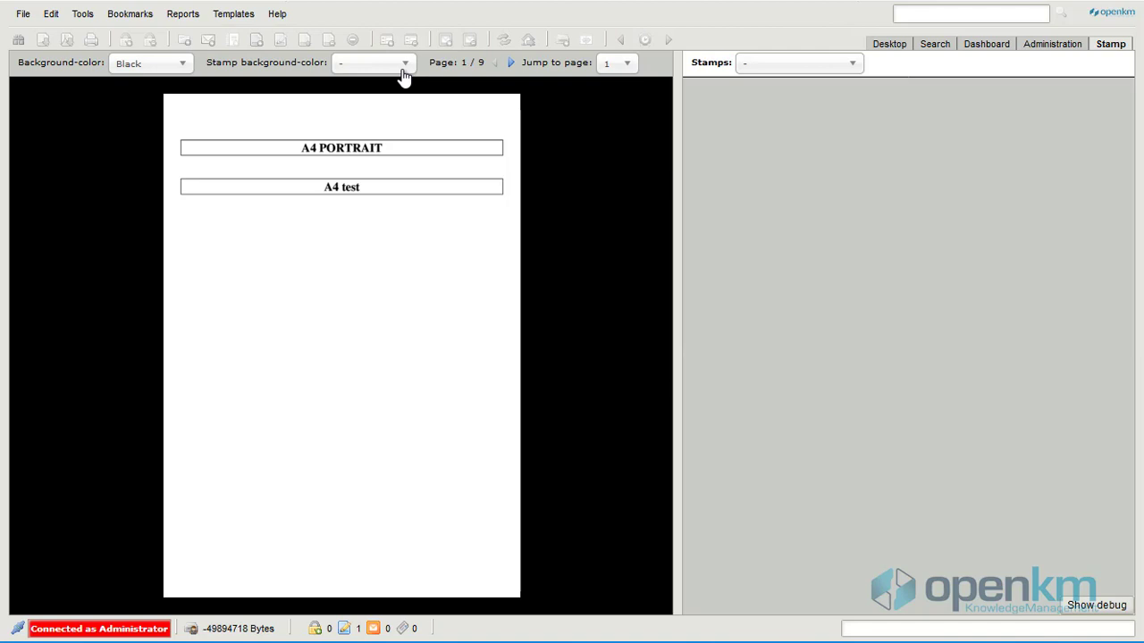
Choose the Test1 image stamp and switch placement to Manual.
{"action": "left_click", "coordinate": [852, 64]}
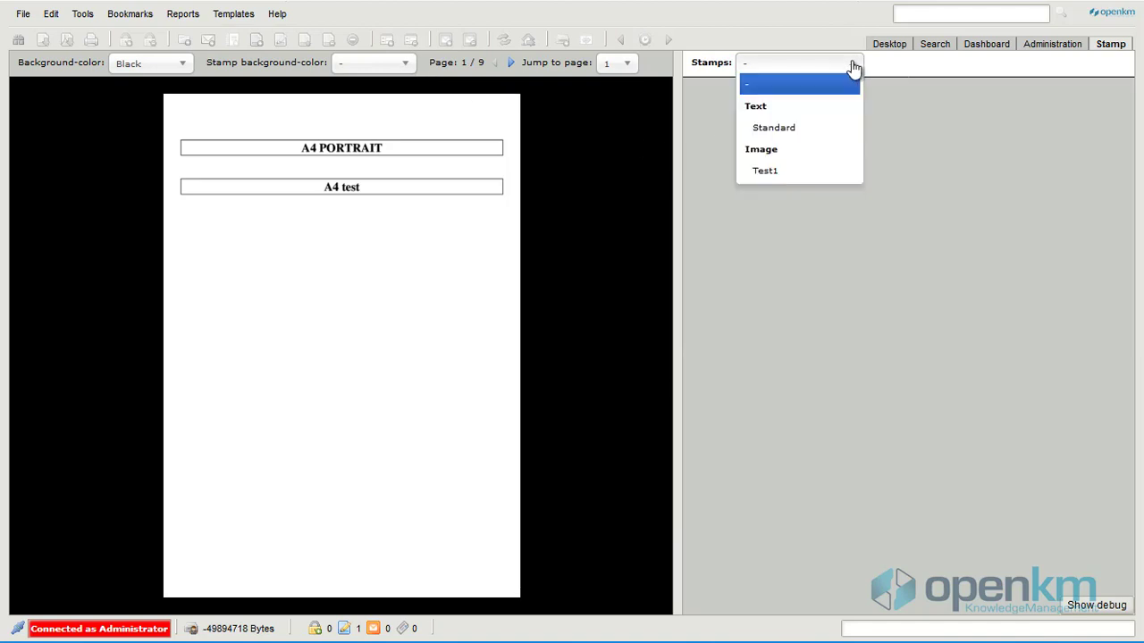
{"action": "left_click", "coordinate": [782, 173]}
{"action": "left_click", "coordinate": [813, 404]}
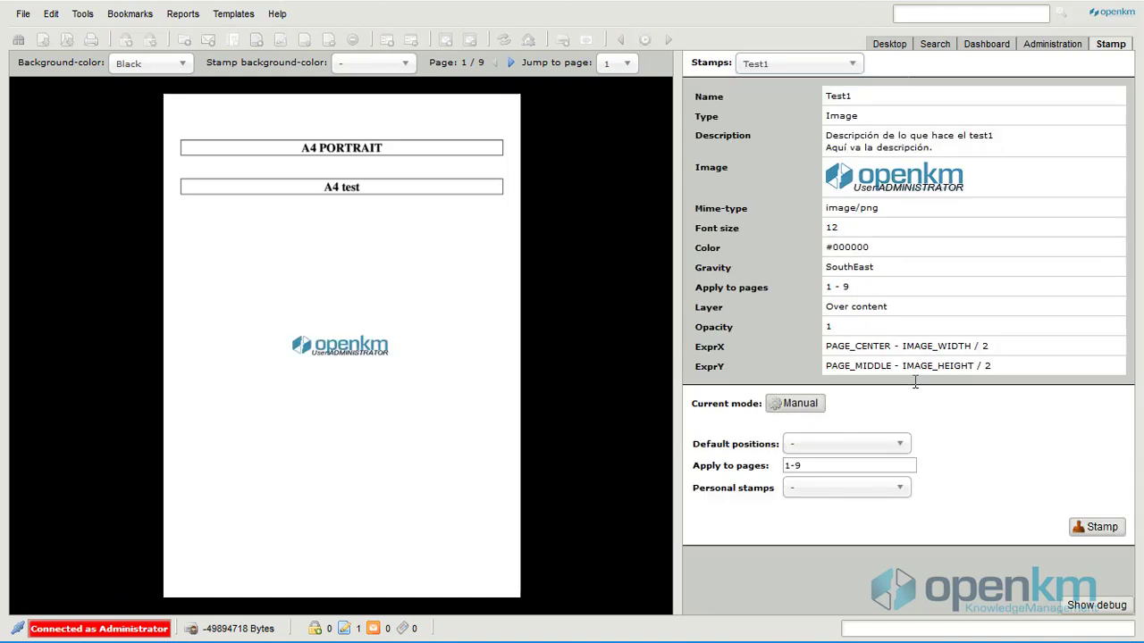
Pick personal stamp stamp-1.png (APPROVED) and place it at page 1's bottom-right corner.
{"action": "left_click", "coordinate": [899, 489]}
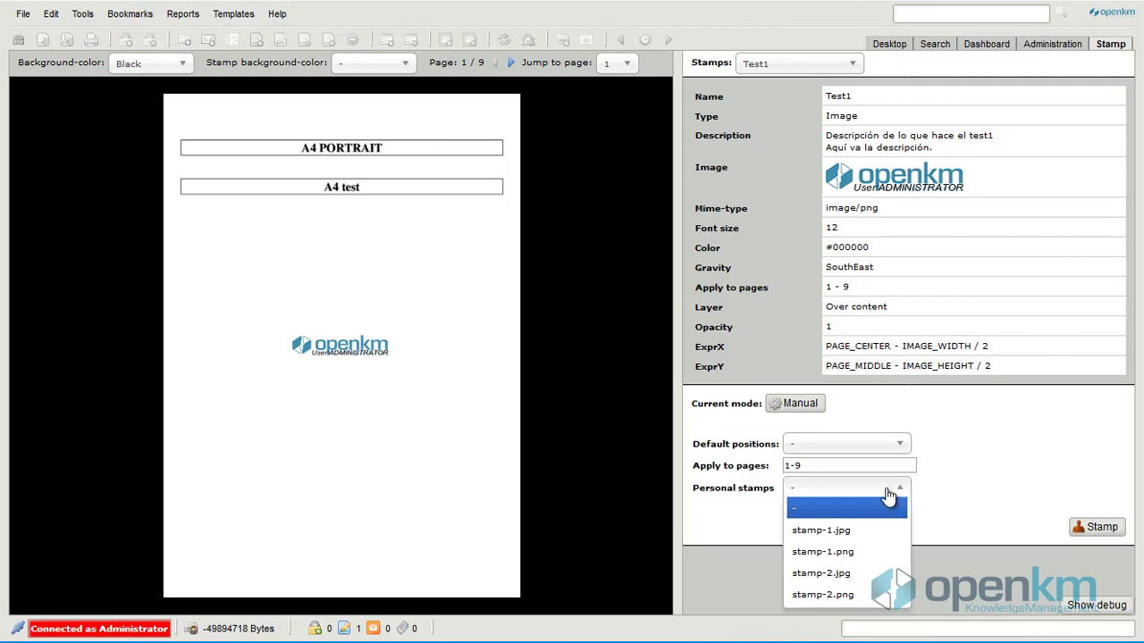
{"action": "left_click", "coordinate": [844, 573]}
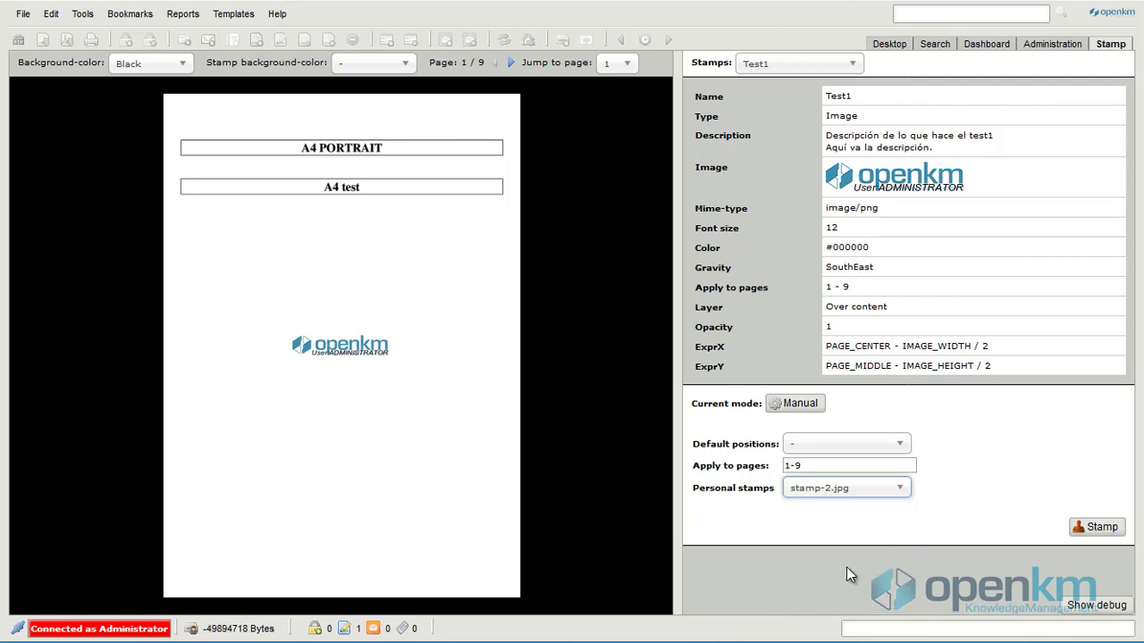
{"action": "left_click", "coordinate": [897, 492]}
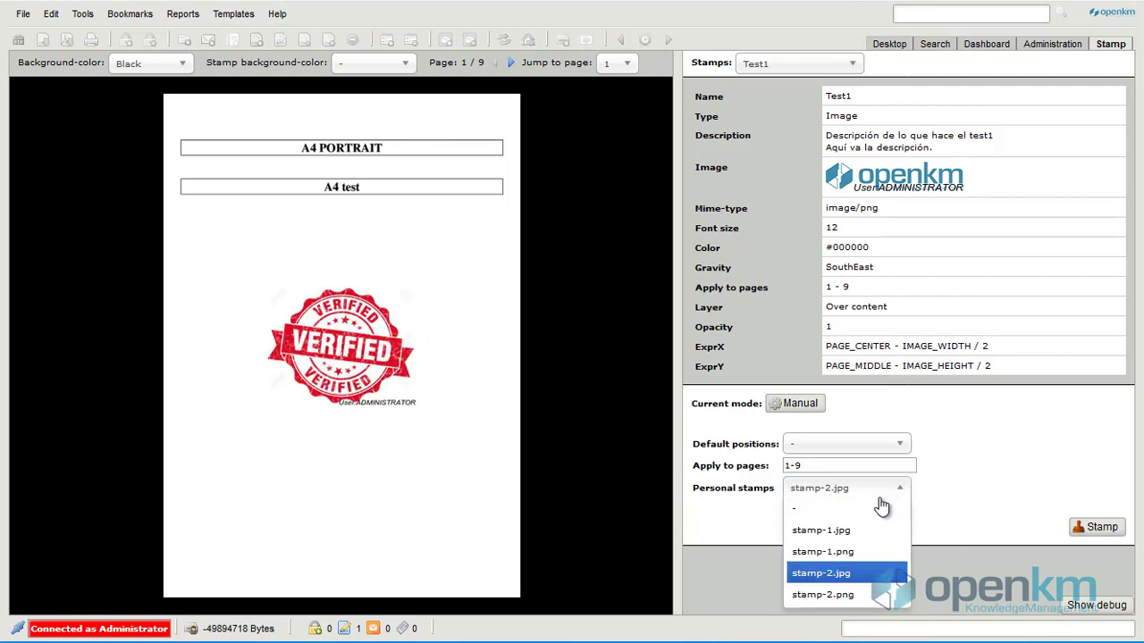
{"action": "left_click", "coordinate": [852, 551]}
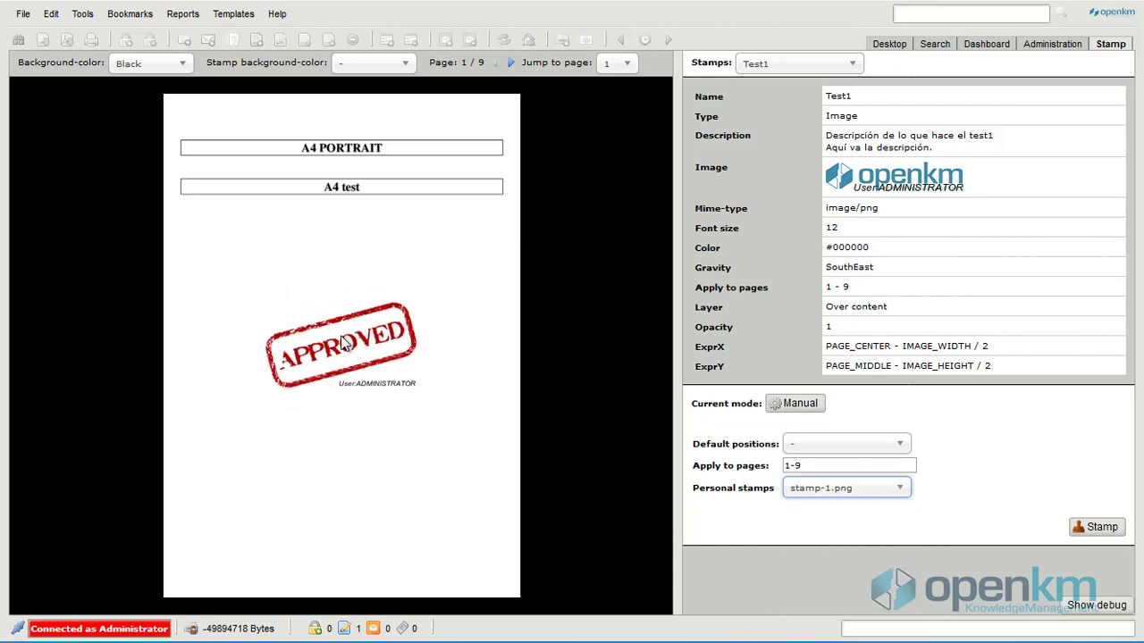
{"action": "left_click_drag", "start_coordinate": [344, 344], "coordinate": [439, 548]}
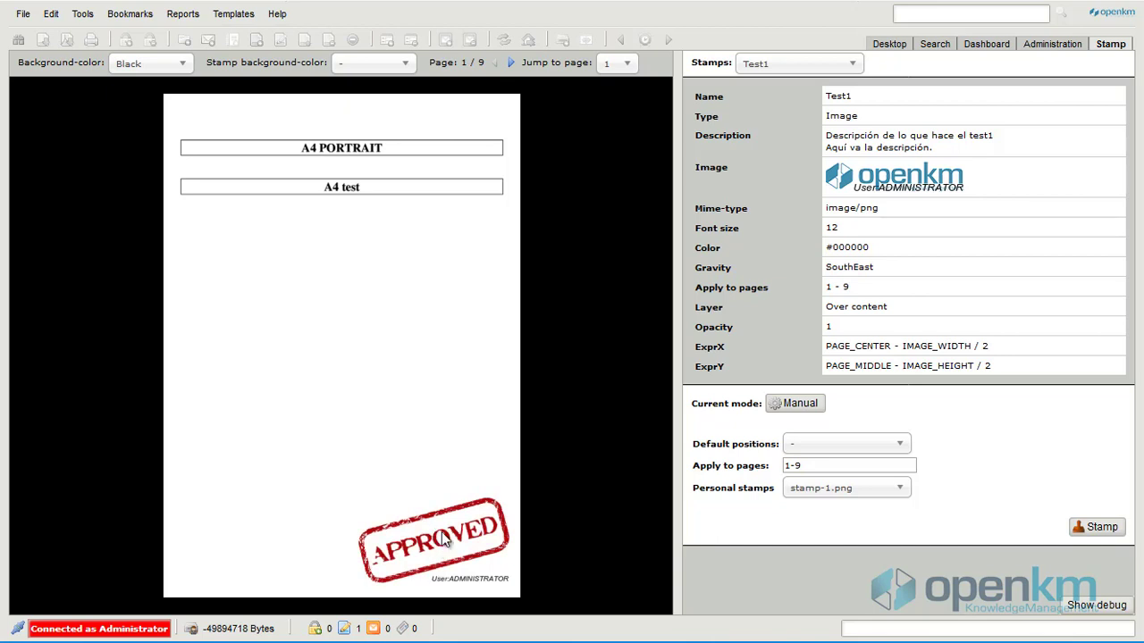
{"action": "left_click", "coordinate": [404, 63]}
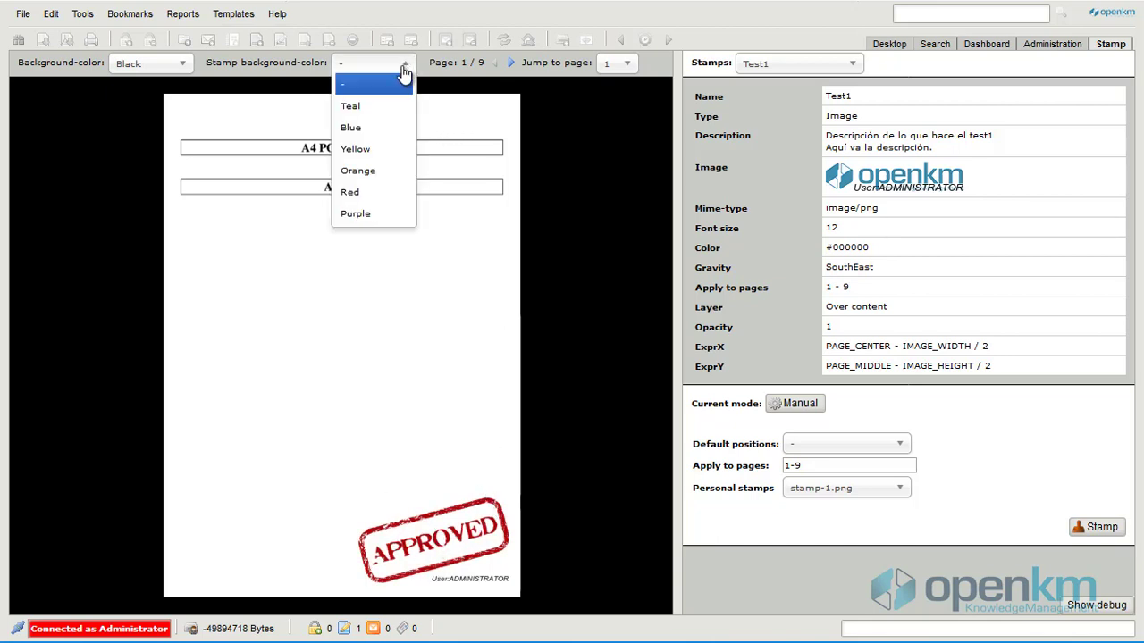
Try a Yellow stamp background while repositioning the stamp bottom-right, then reset the background to '-'.
{"action": "left_click", "coordinate": [366, 152]}
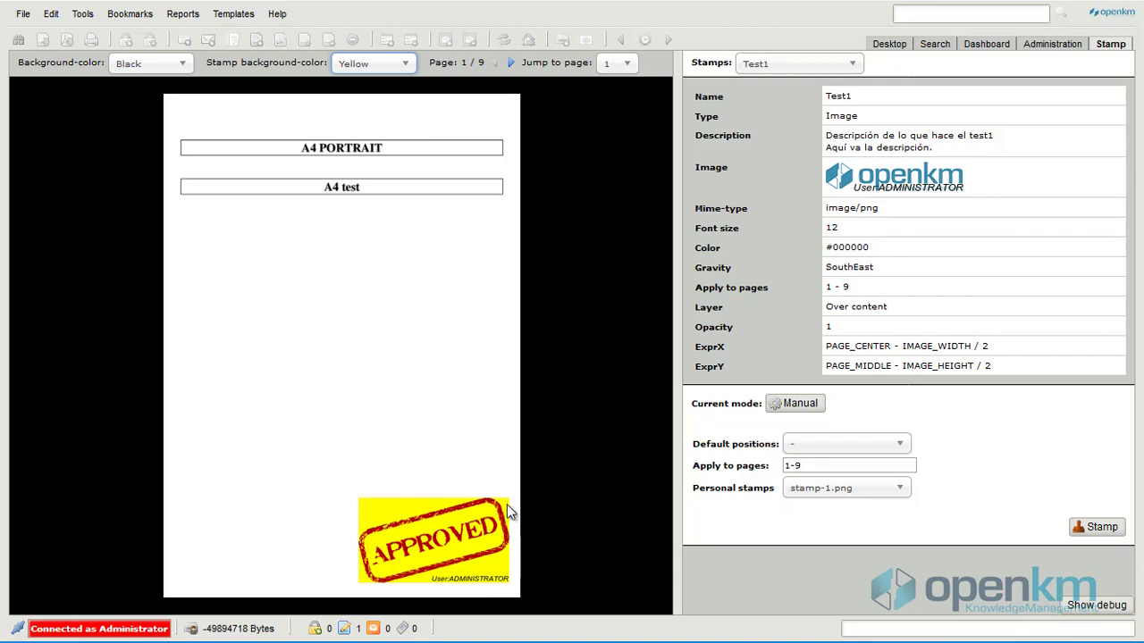
{"action": "left_click_drag", "start_coordinate": [438, 525], "coordinate": [466, 527]}
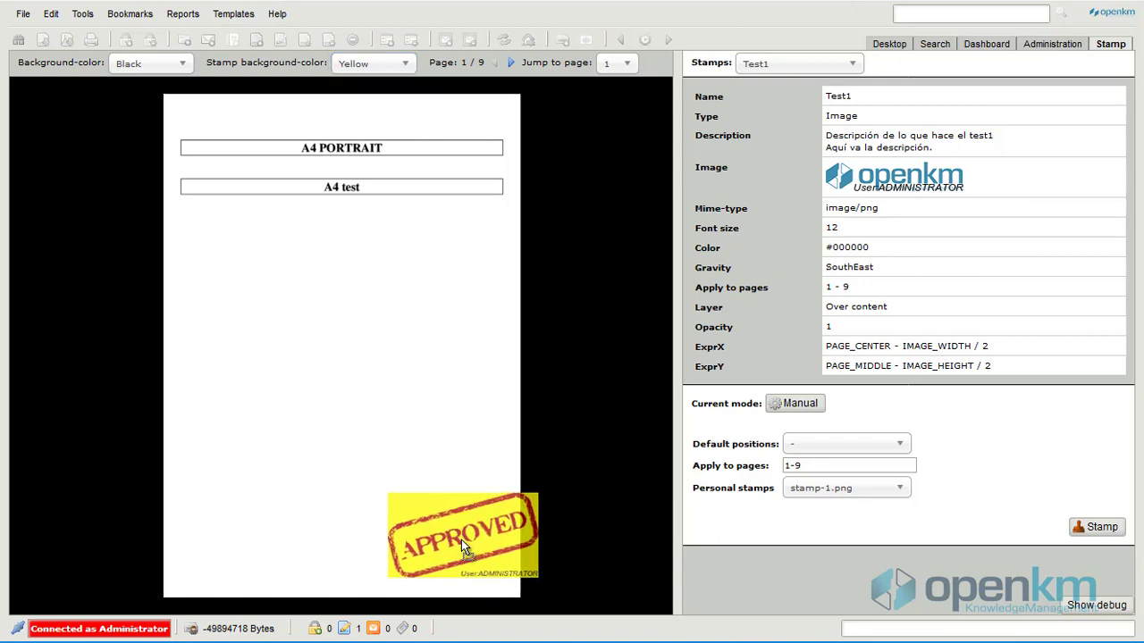
{"action": "mouse_move", "coordinate": [462, 539]}
{"action": "left_mouse_down"}
{"action": "mouse_move", "coordinate": [465, 565]}
{"action": "mouse_move", "coordinate": [471, 496]}
{"action": "mouse_move", "coordinate": [454, 556]}
{"action": "mouse_move", "coordinate": [444, 548]}
{"action": "left_mouse_up"}
{"action": "left_click", "coordinate": [404, 76]}
{"action": "left_click", "coordinate": [392, 85]}
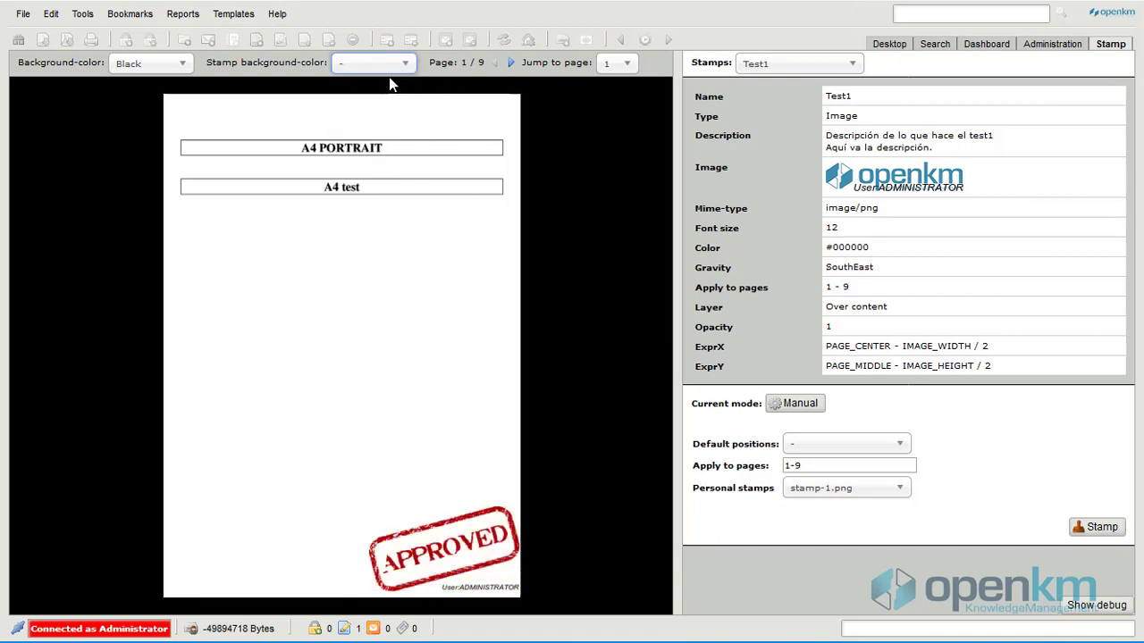
Apply the stamp, return to the file browser, and refresh to show version 1.1 (29.5 KB).
{"action": "left_click", "coordinate": [1103, 528]}
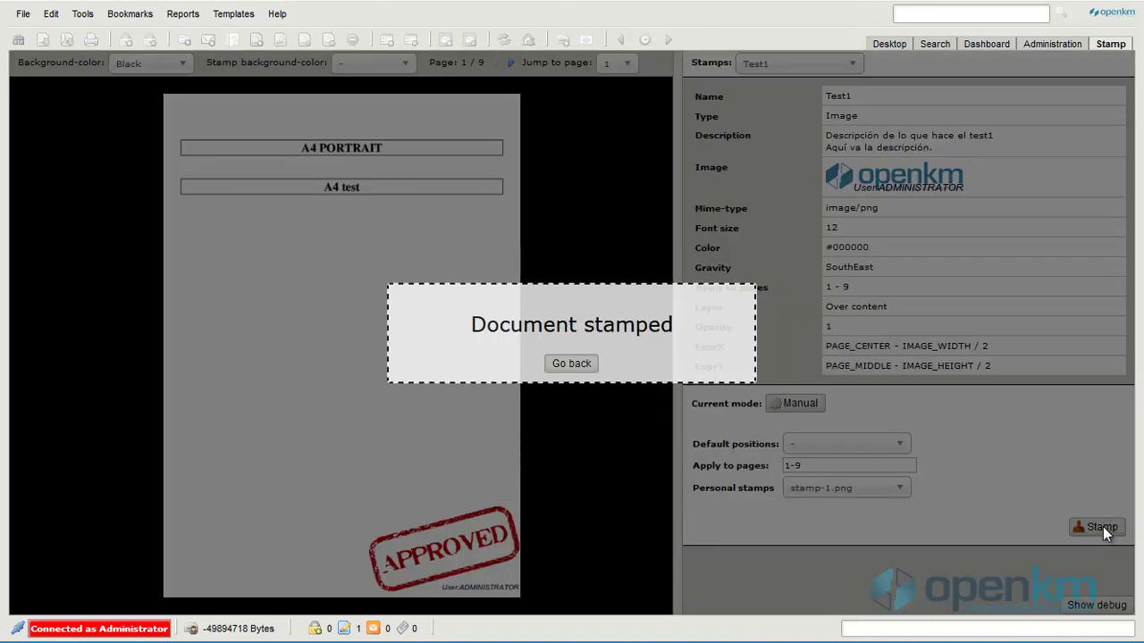
{"action": "left_click", "coordinate": [588, 364]}
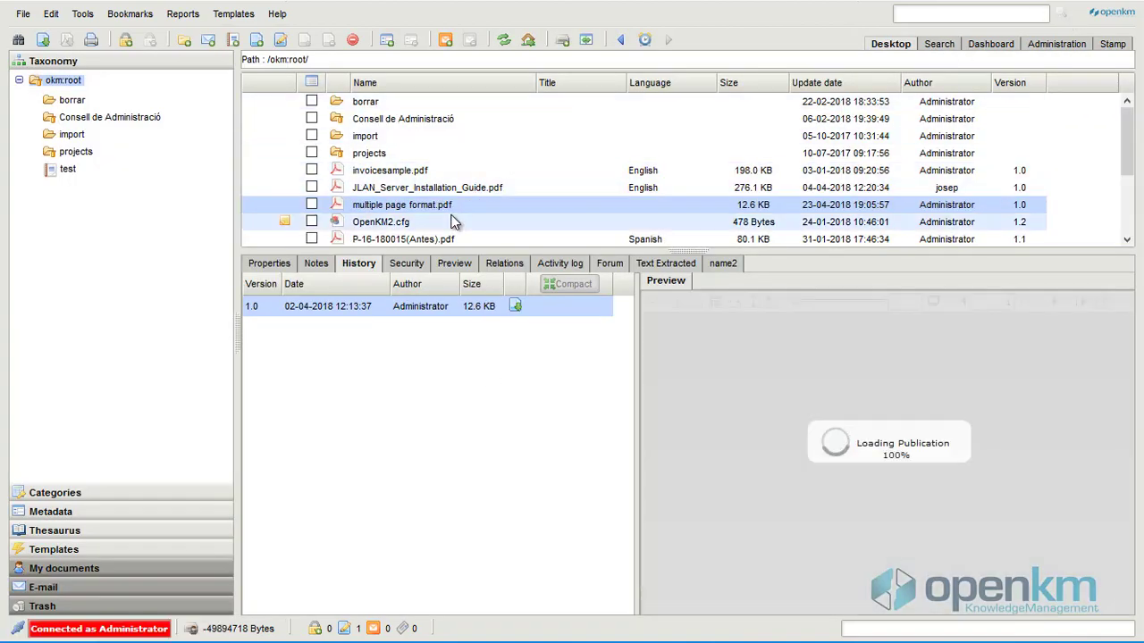
{"action": "left_click", "coordinate": [504, 45]}
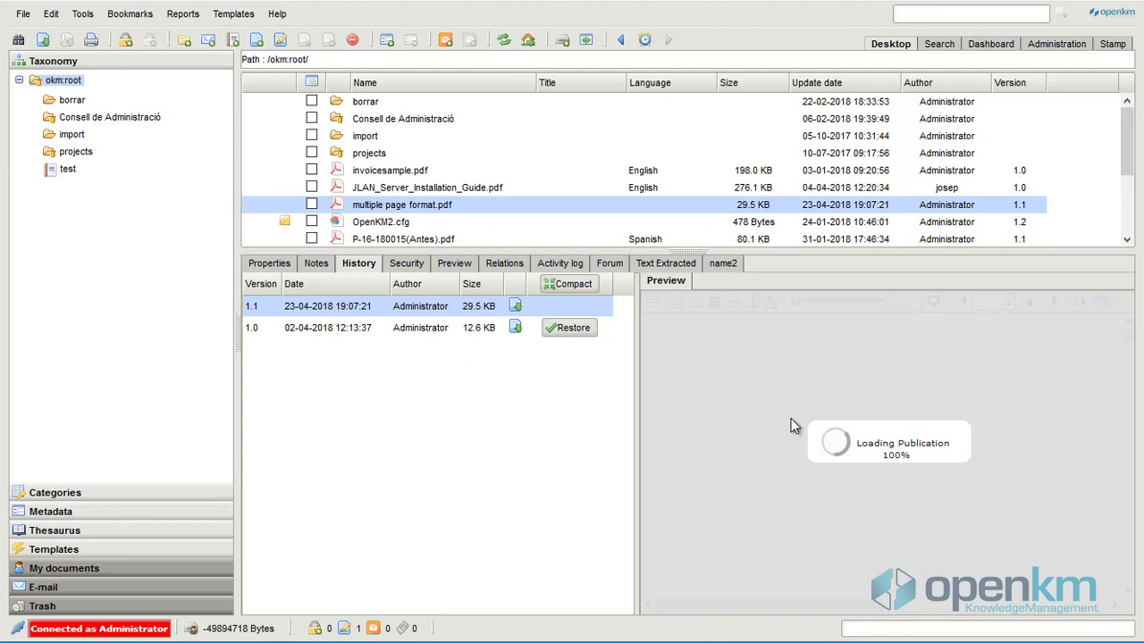
Preview the stamped PDF at 40% zoom and scroll through the pages to confirm the APPROVED stamp.
{"action": "left_click", "coordinate": [456, 265]}
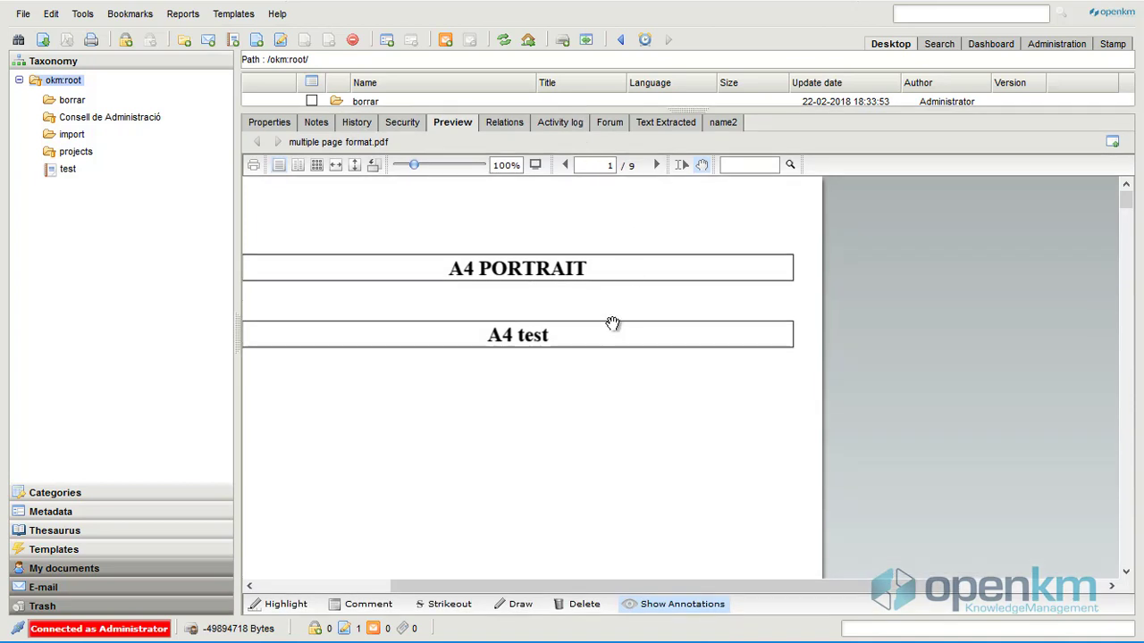
{"action": "left_click_drag", "start_coordinate": [415, 166], "coordinate": [403, 164]}
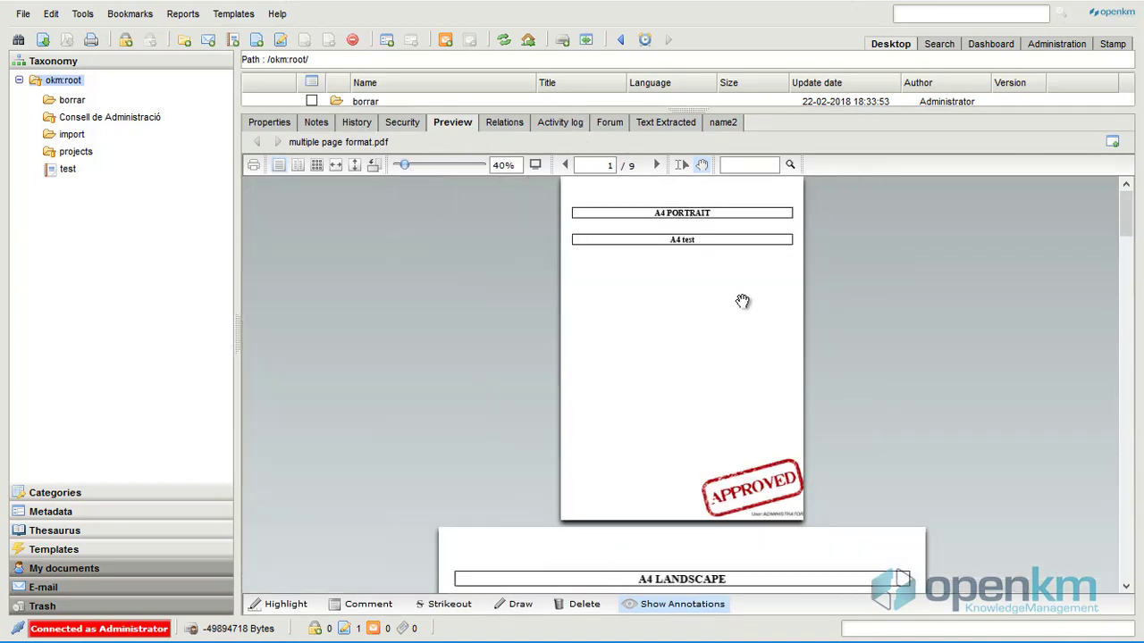
{"action": "scroll", "coordinate": [849, 465], "scroll_direction": "down", "scroll_amount": 15}
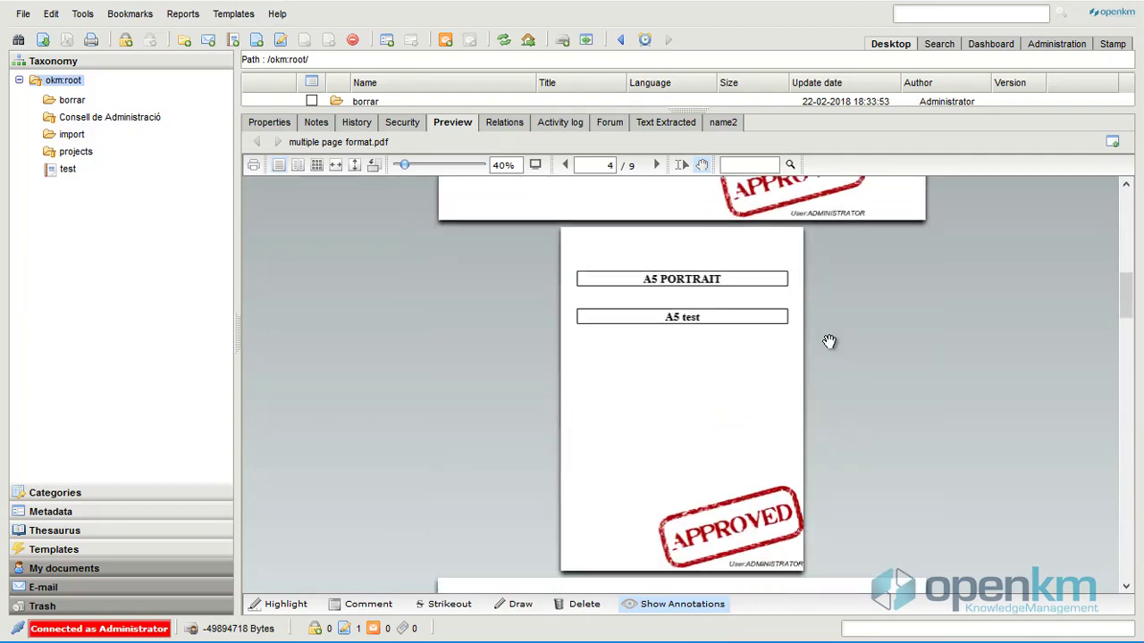
{"action": "scroll", "coordinate": [793, 320], "scroll_direction": "down", "scroll_amount": 10}
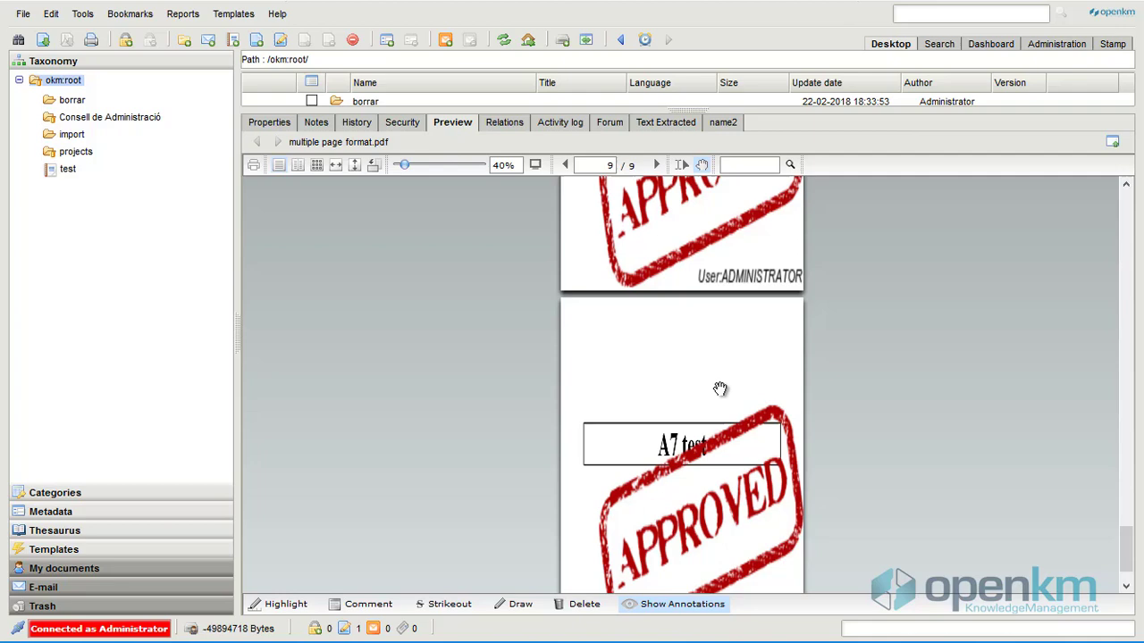
{"action": "scroll", "coordinate": [737, 384], "scroll_direction": "up", "scroll_amount": 20}
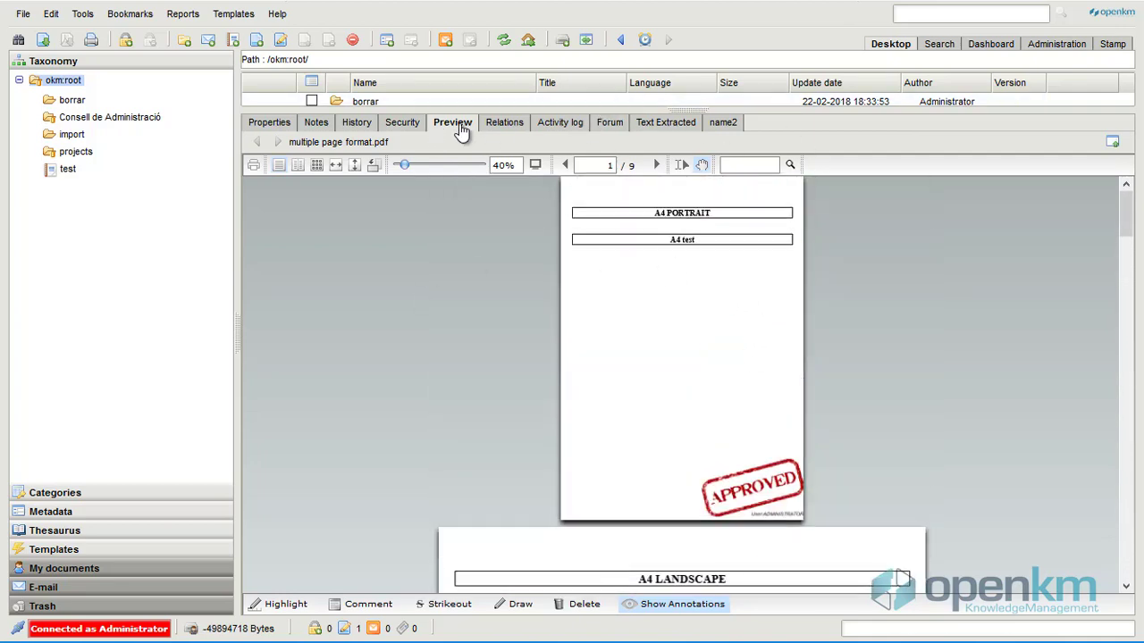
Restore the PDF to its unstamped 12.6 KB version 1.0, then compact its version history.
{"action": "left_click", "coordinate": [355, 122]}
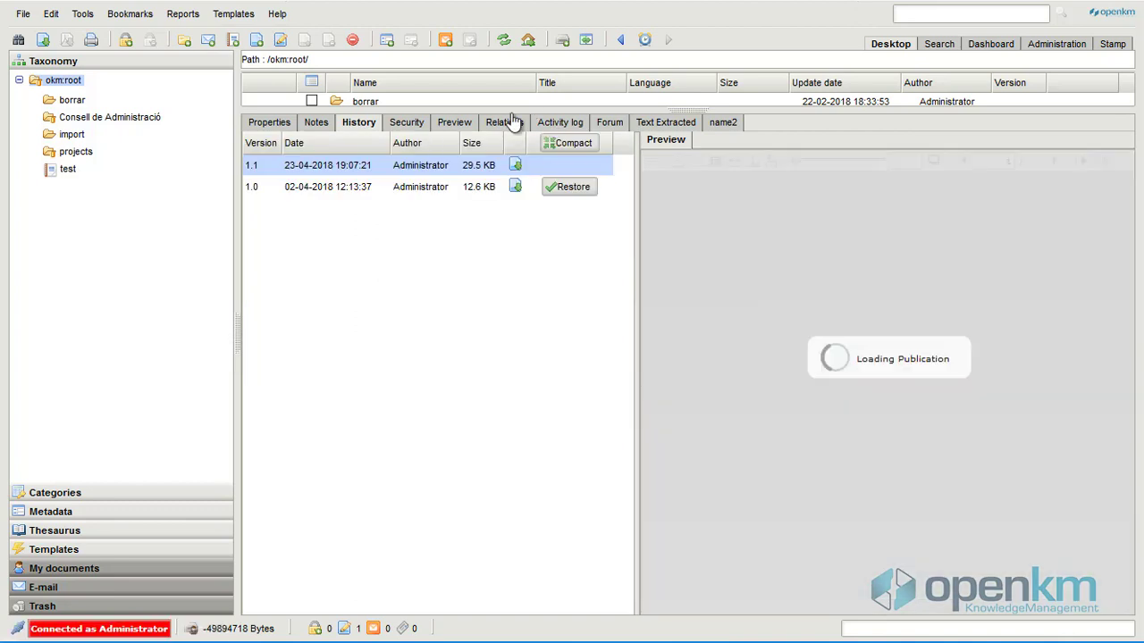
{"action": "left_click", "coordinate": [564, 188]}
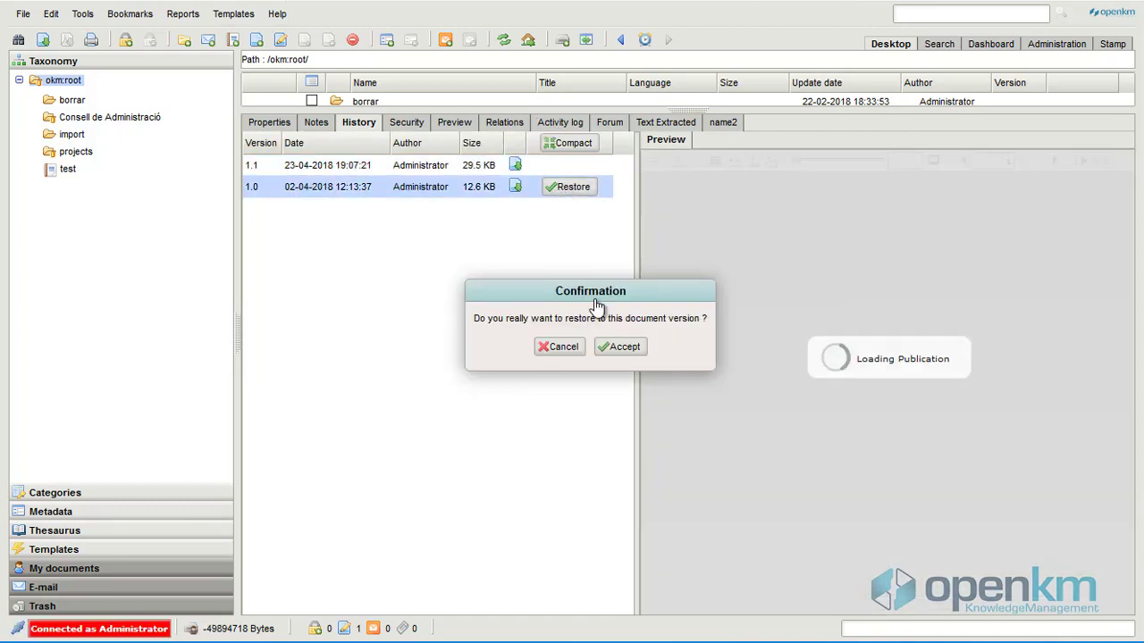
{"action": "left_click", "coordinate": [618, 345]}
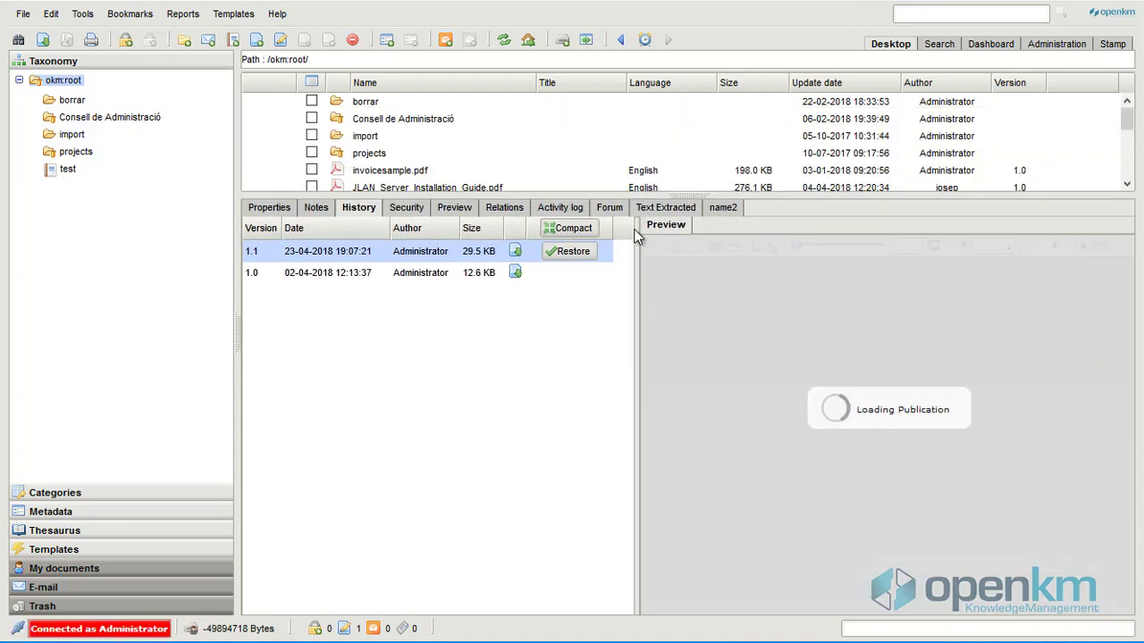
{"action": "left_click", "coordinate": [583, 264]}
{"action": "left_click", "coordinate": [606, 347]}
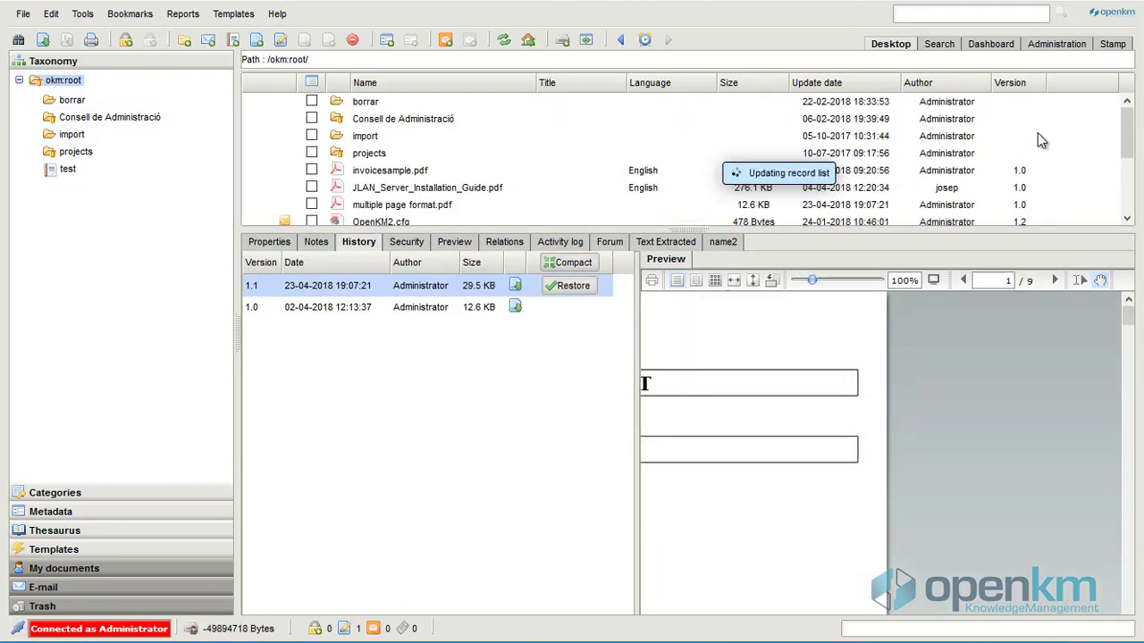
Choose the Test1 stamp in Manual mode, applying it to pages 1-2,4,6-7.
{"action": "left_click", "coordinate": [1103, 47]}
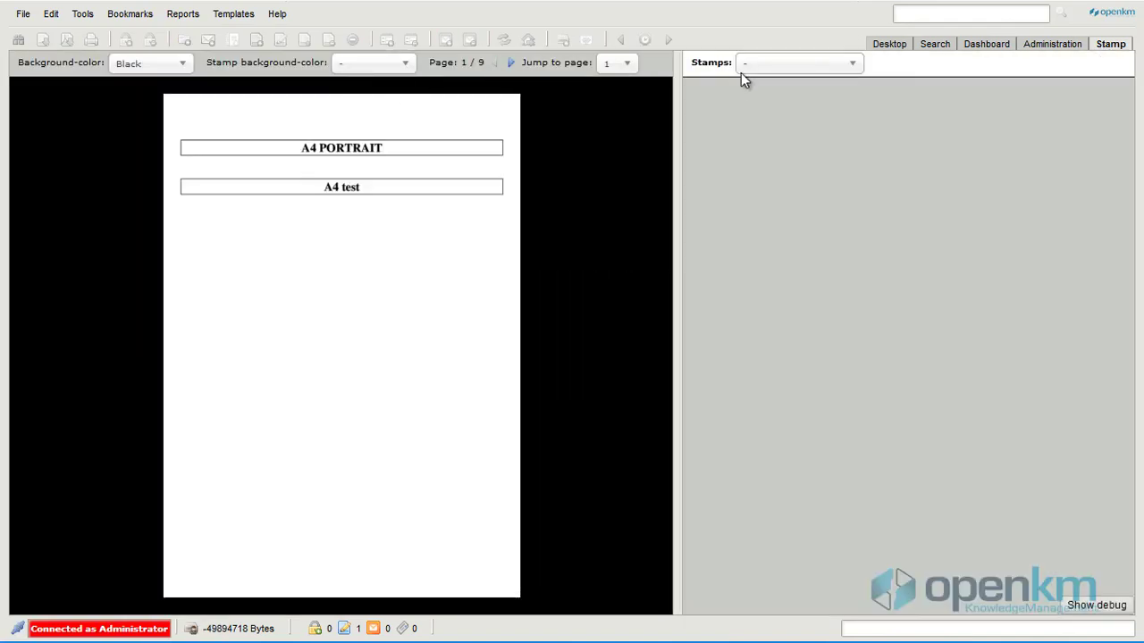
{"action": "left_click", "coordinate": [777, 67]}
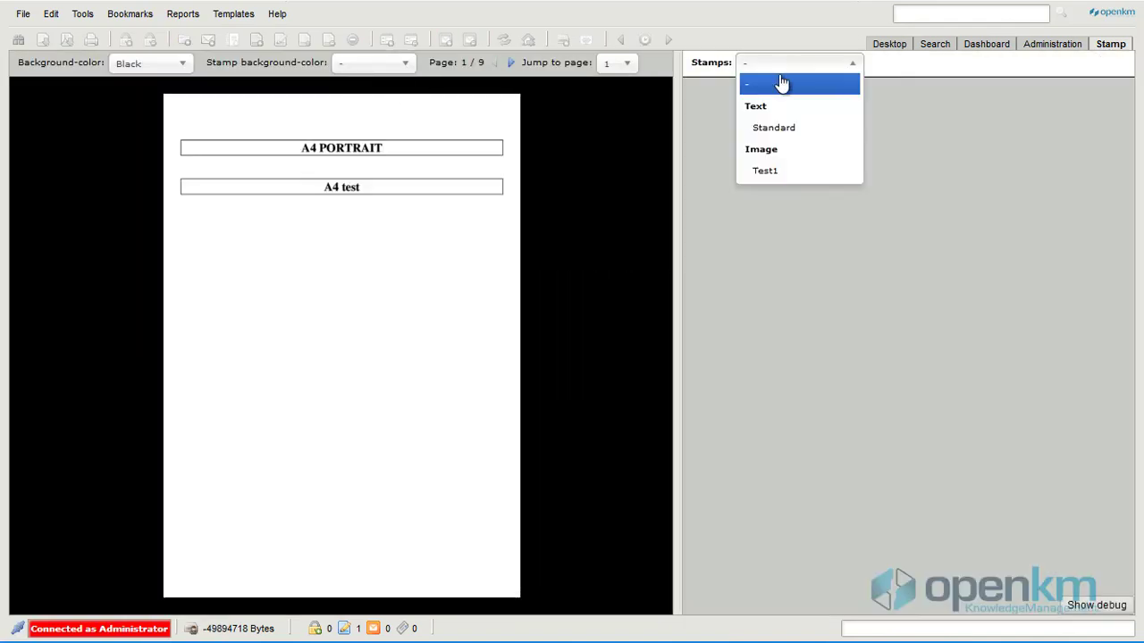
{"action": "left_click", "coordinate": [774, 170]}
{"action": "left_click", "coordinate": [804, 404]}
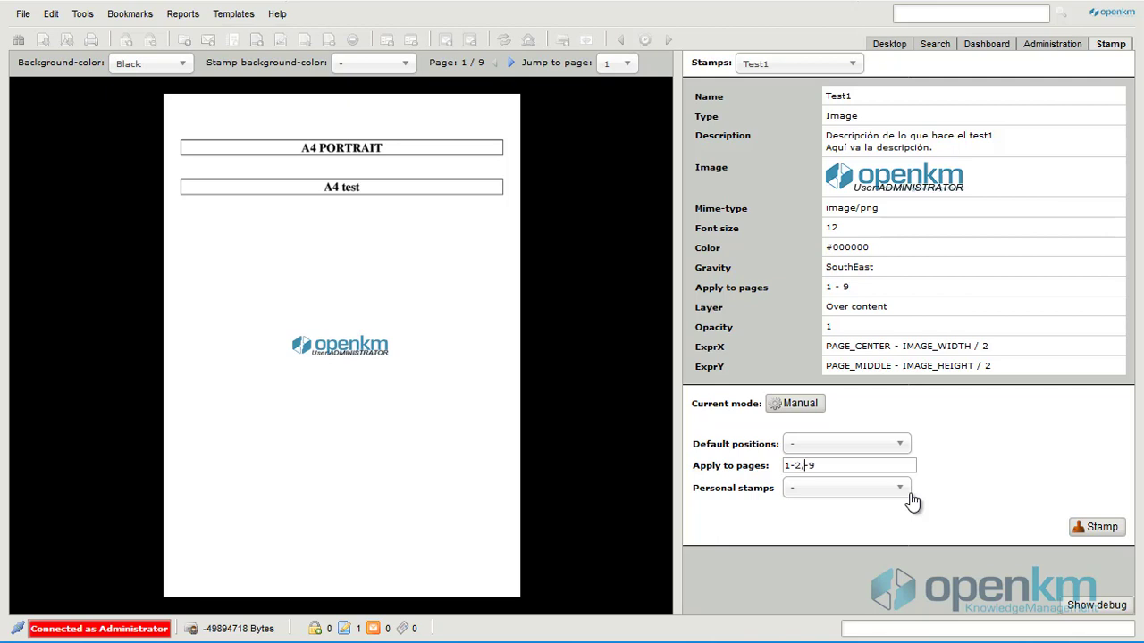
{"action": "type", "text": "4,6"}
Use the stamp-2.png image at the East position and stamp the PDF.
{"action": "left_click", "coordinate": [895, 489]}
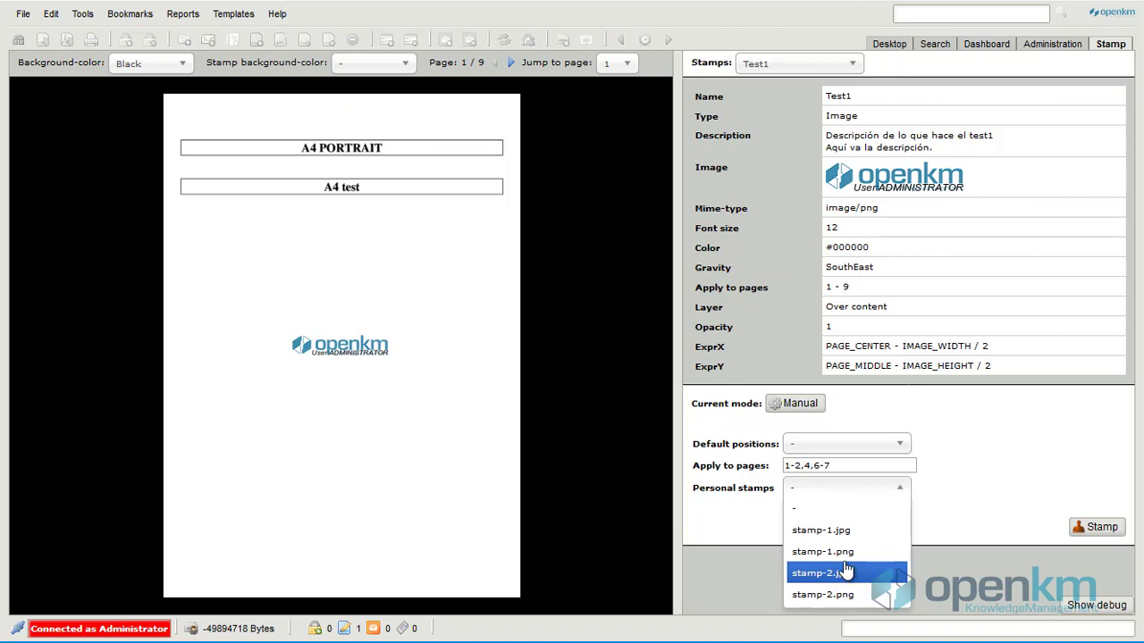
{"action": "left_click", "coordinate": [846, 594]}
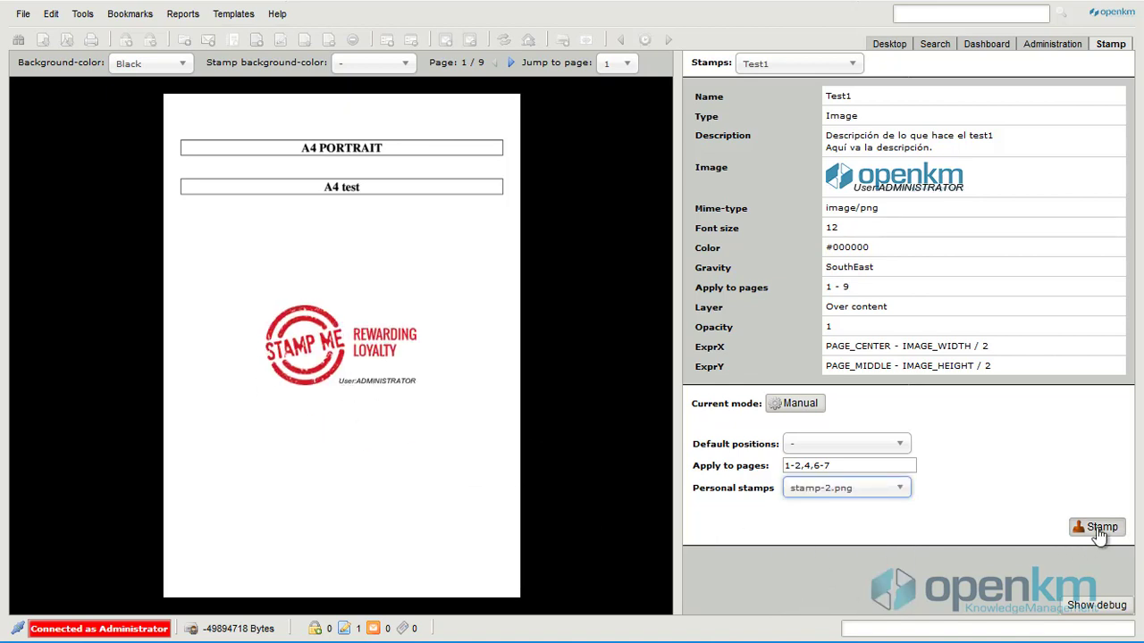
{"action": "left_click", "coordinate": [896, 444]}
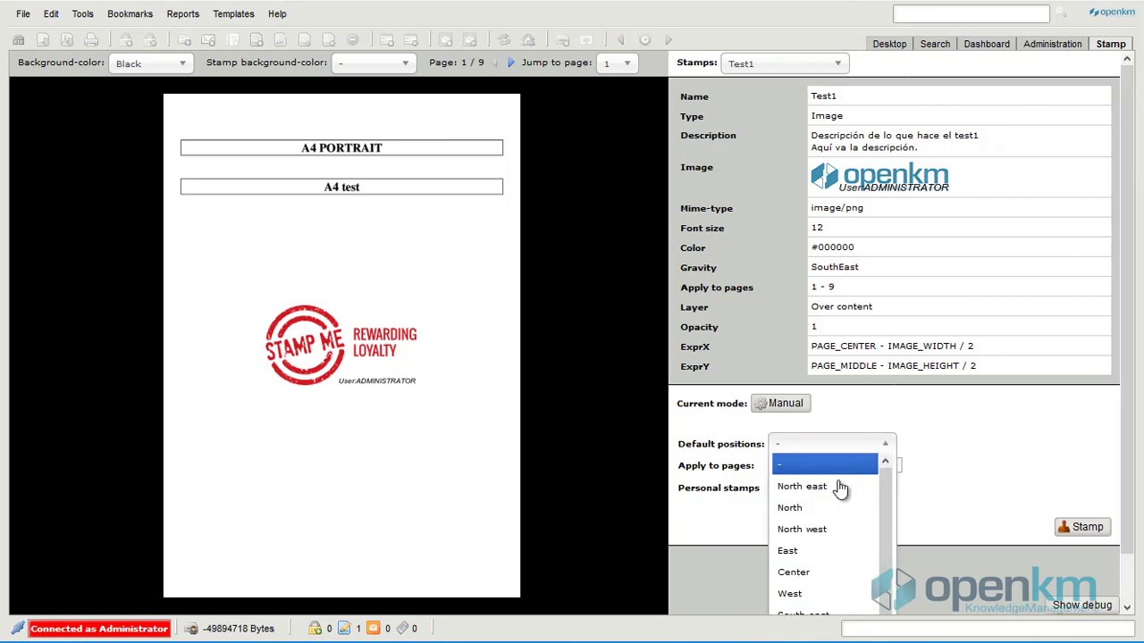
{"action": "left_click", "coordinate": [831, 550]}
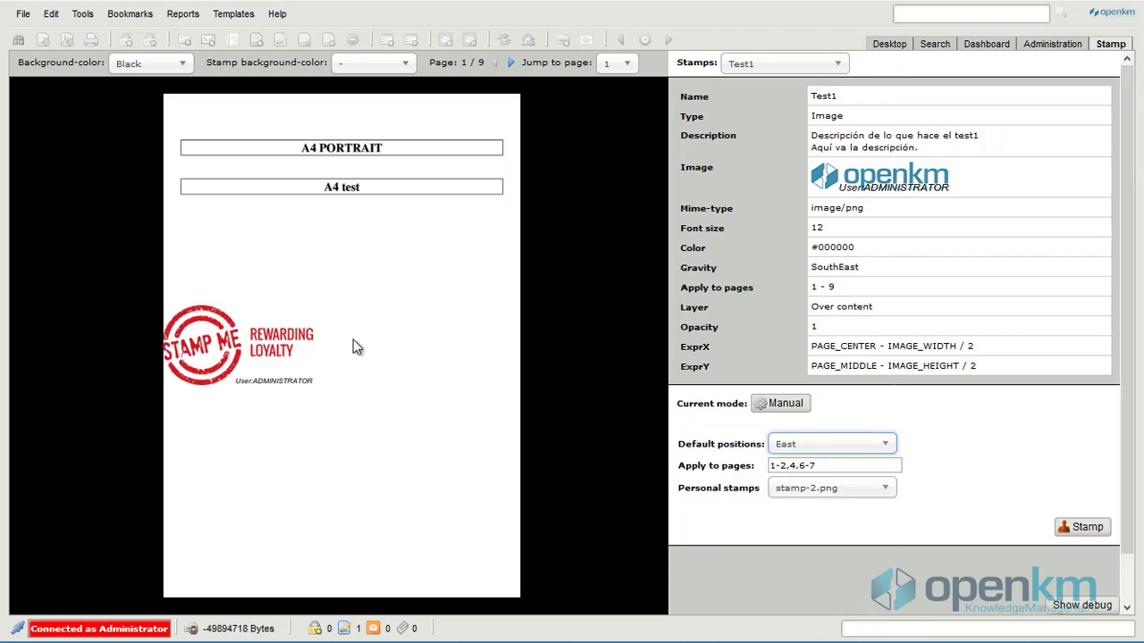
{"action": "left_click", "coordinate": [1081, 530]}
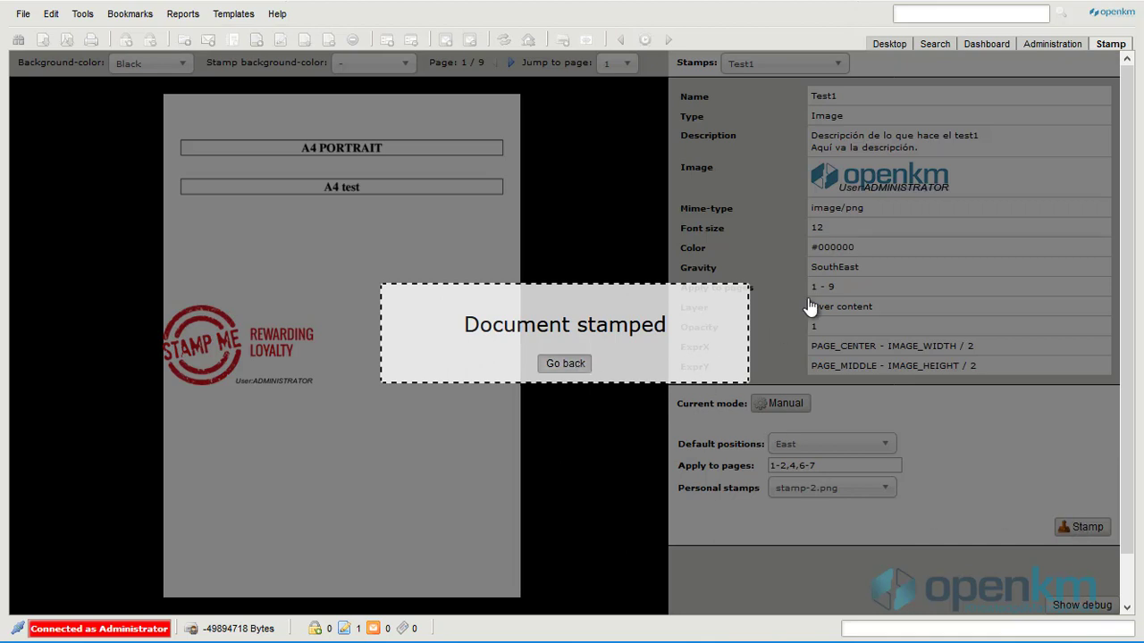
Refresh the Desktop to list version 1.1 and preview the stamped PDF at 50%.
{"action": "left_click", "coordinate": [565, 363]}
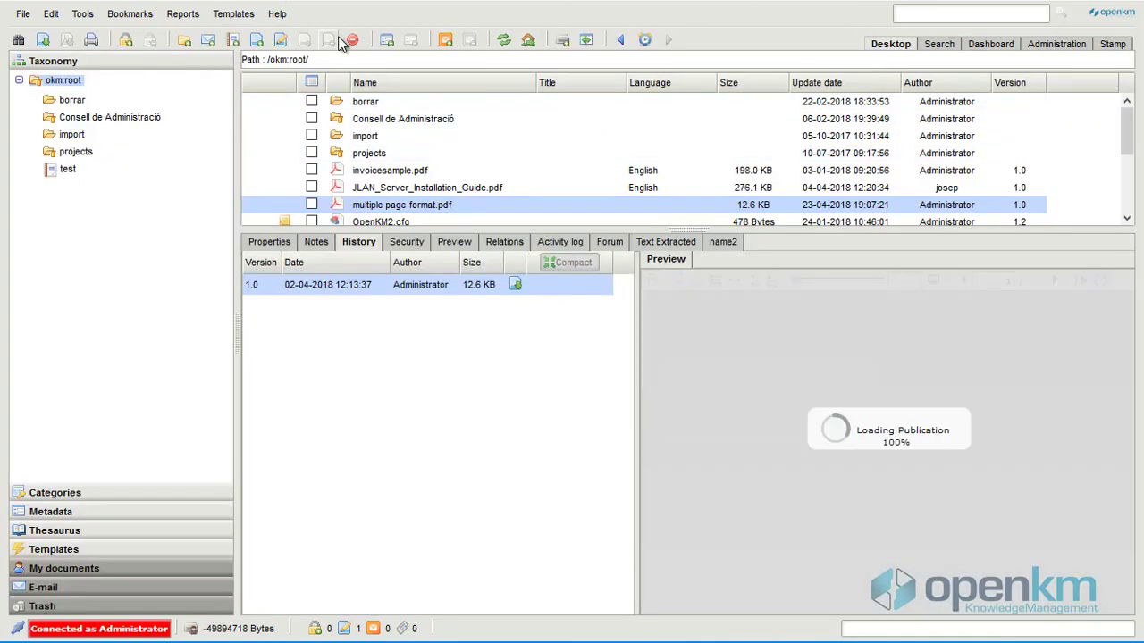
{"action": "left_click", "coordinate": [505, 42]}
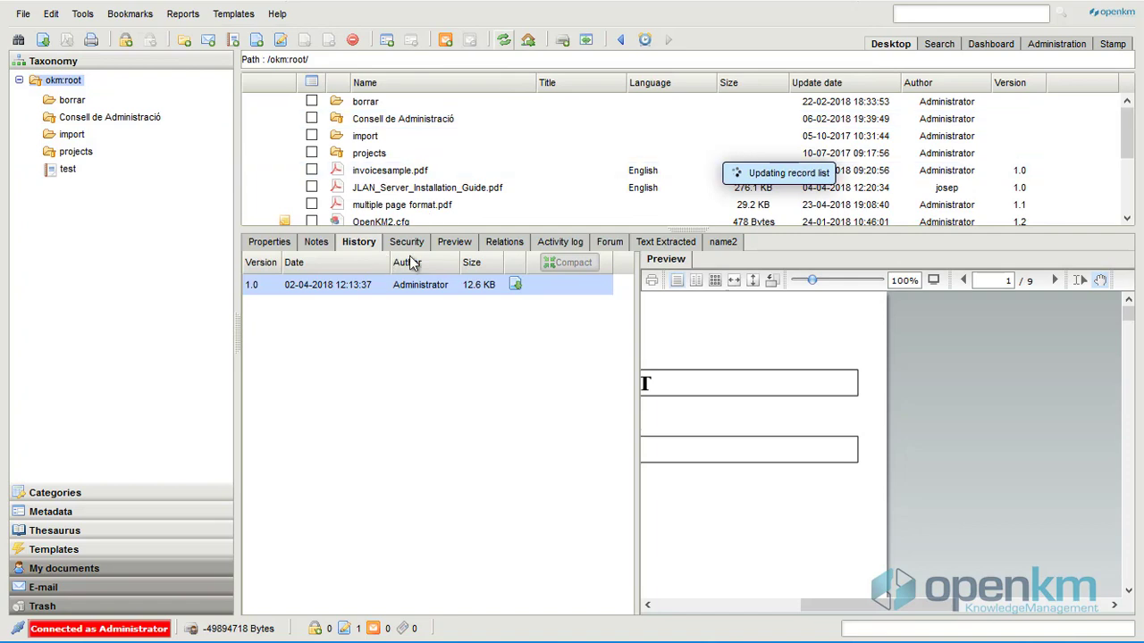
{"action": "left_click", "coordinate": [453, 242]}
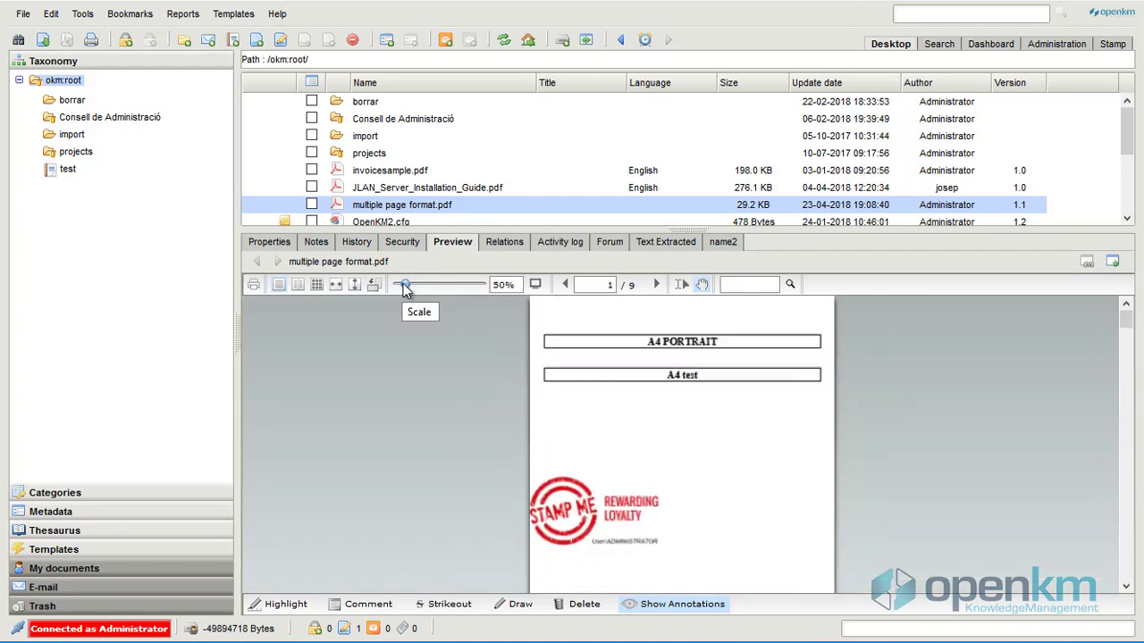
{"action": "left_click_drag", "start_coordinate": [404, 286], "coordinate": [410, 284]}
{"action": "left_click_drag", "start_coordinate": [567, 227], "coordinate": [590, 104]}
Scroll through all nine preview pages, checking the STAMP ME image on pages 1-2,4,6-7.
{"action": "scroll", "coordinate": [830, 291], "scroll_direction": "down", "scroll_amount": 5}
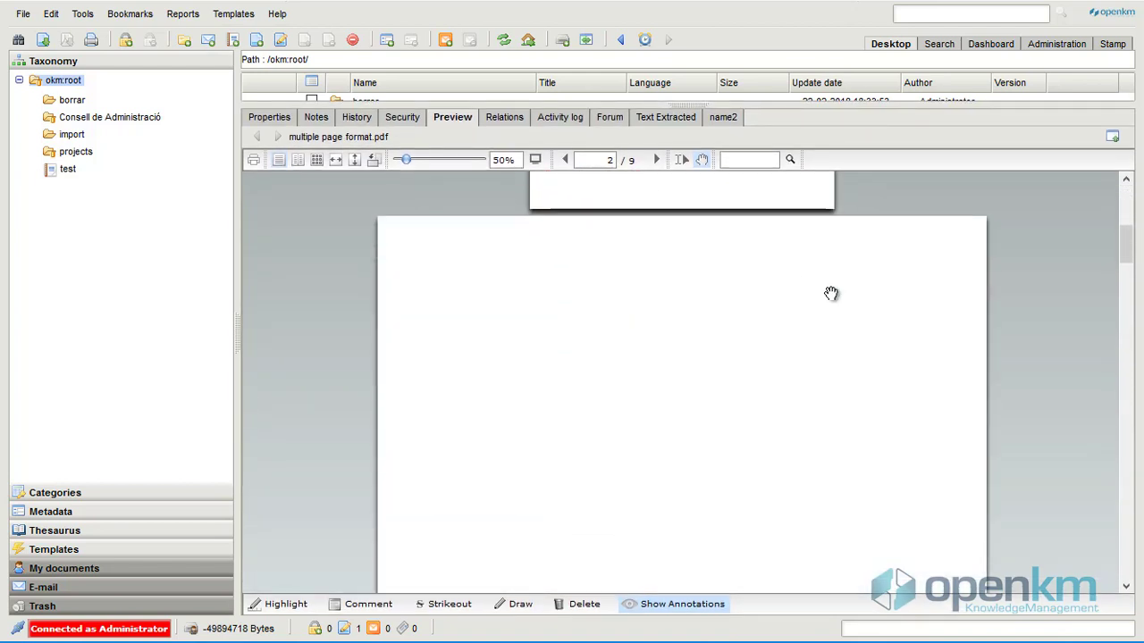
{"action": "scroll", "coordinate": [830, 292], "scroll_direction": "down", "scroll_amount": 4}
{"action": "scroll", "coordinate": [830, 292], "scroll_direction": "down", "scroll_amount": 5}
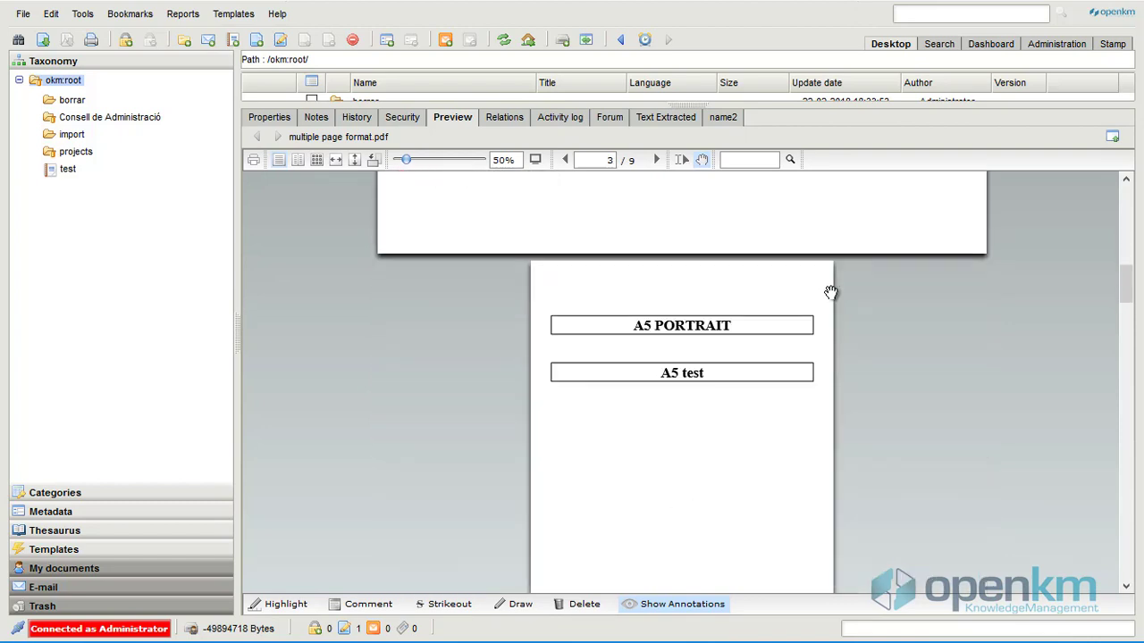
{"action": "scroll", "coordinate": [549, 349], "scroll_direction": "up", "scroll_amount": 3}
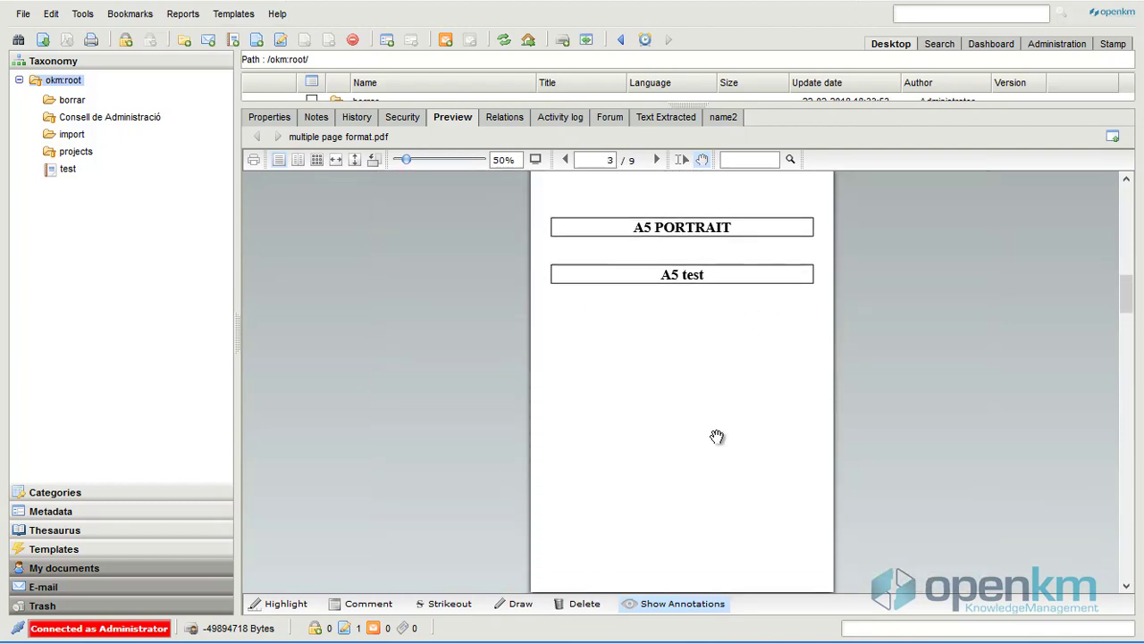
{"action": "scroll", "coordinate": [773, 366], "scroll_direction": "up", "scroll_amount": 2}
{"action": "scroll", "coordinate": [816, 388], "scroll_direction": "down", "scroll_amount": 5}
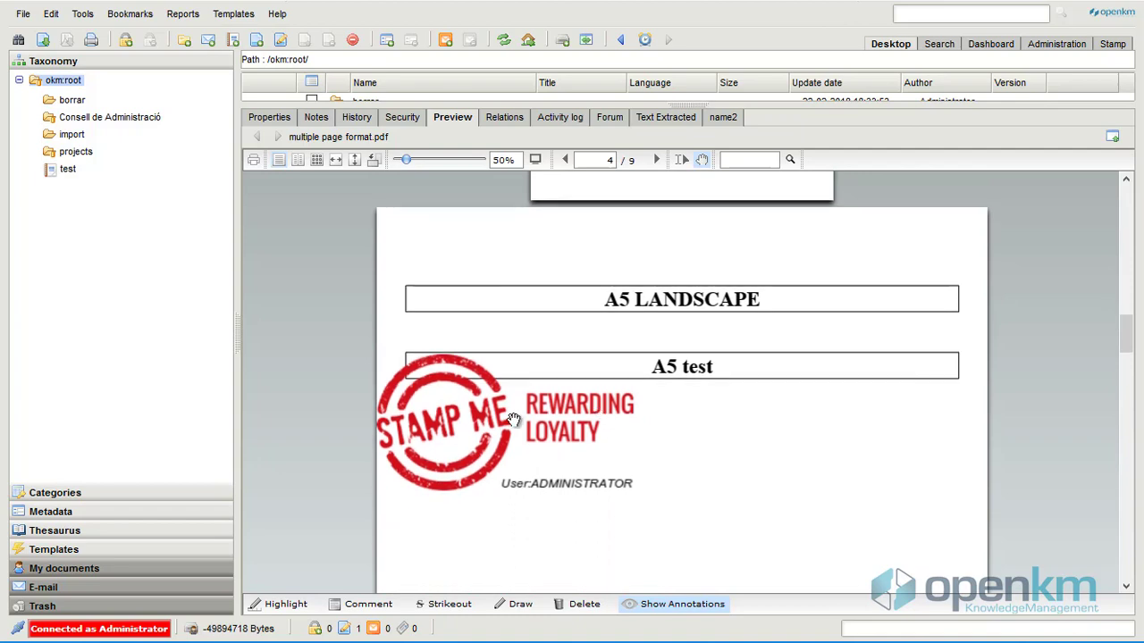
{"action": "scroll", "coordinate": [689, 435], "scroll_direction": "down", "scroll_amount": 5}
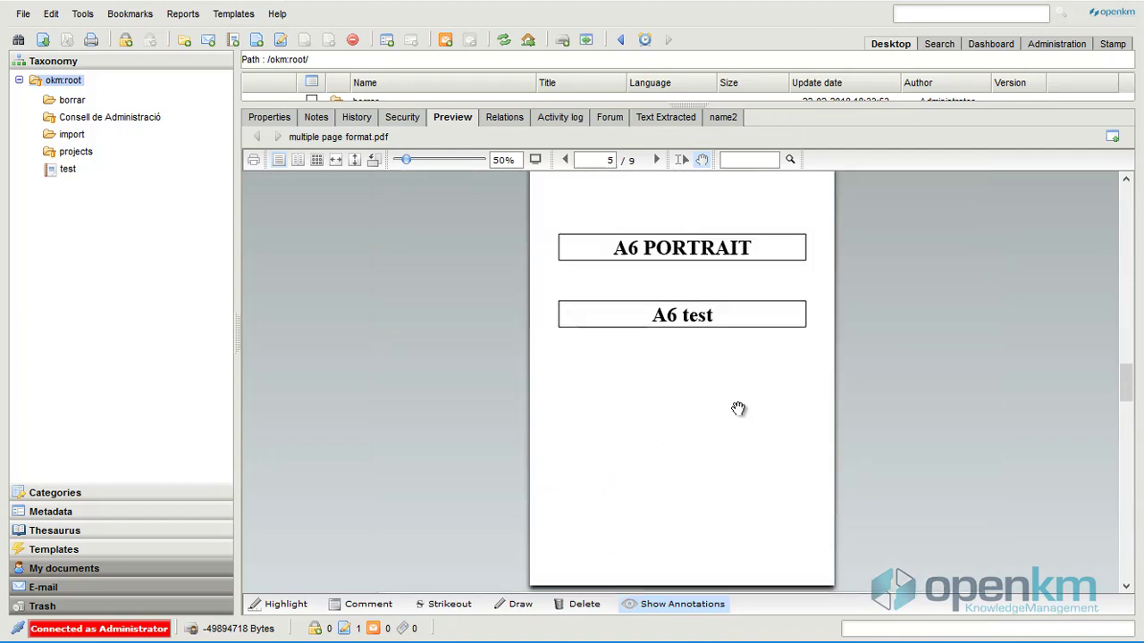
{"action": "scroll", "coordinate": [739, 408], "scroll_direction": "up", "scroll_amount": 3}
{"action": "scroll", "coordinate": [742, 402], "scroll_direction": "down", "scroll_amount": 6}
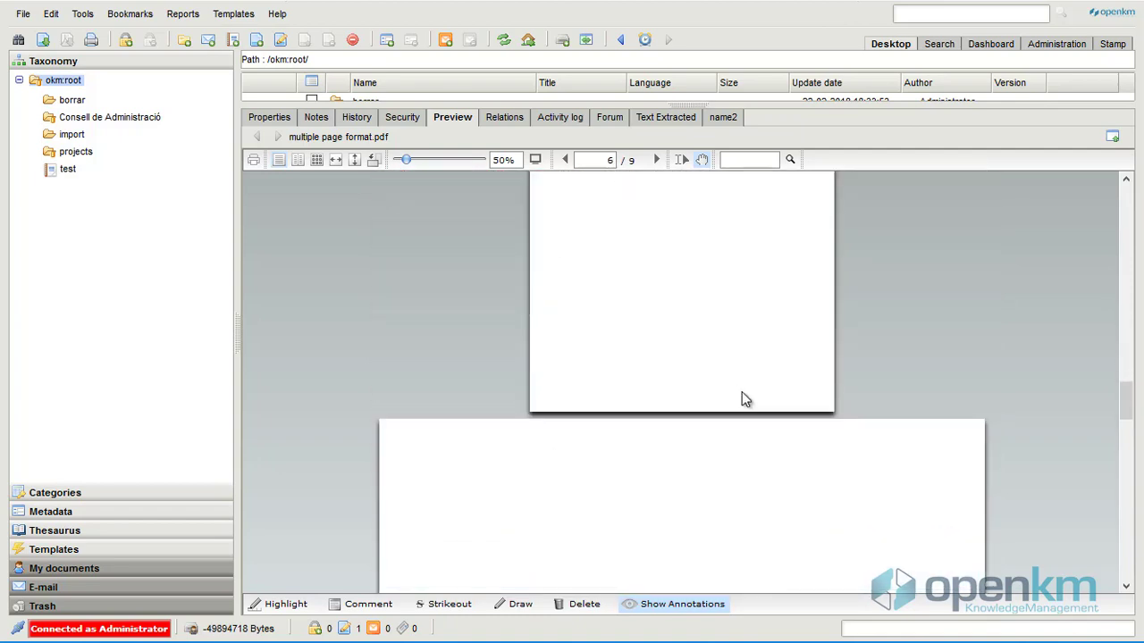
{"action": "scroll", "coordinate": [741, 399], "scroll_direction": "down", "scroll_amount": 8}
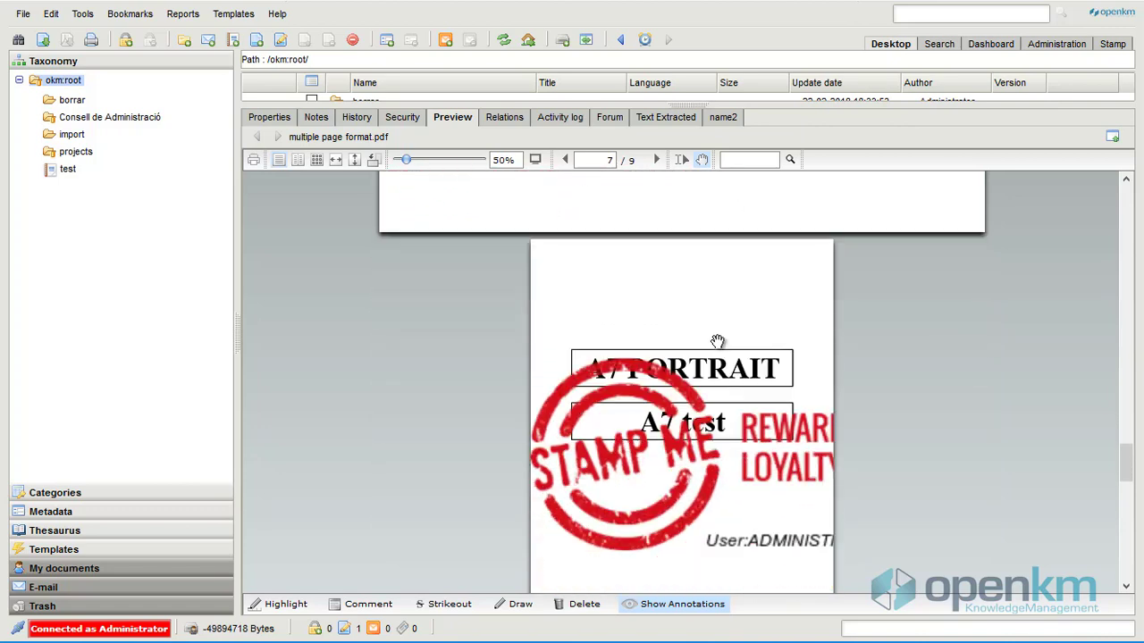
{"action": "scroll", "coordinate": [718, 341], "scroll_direction": "down", "scroll_amount": 10}
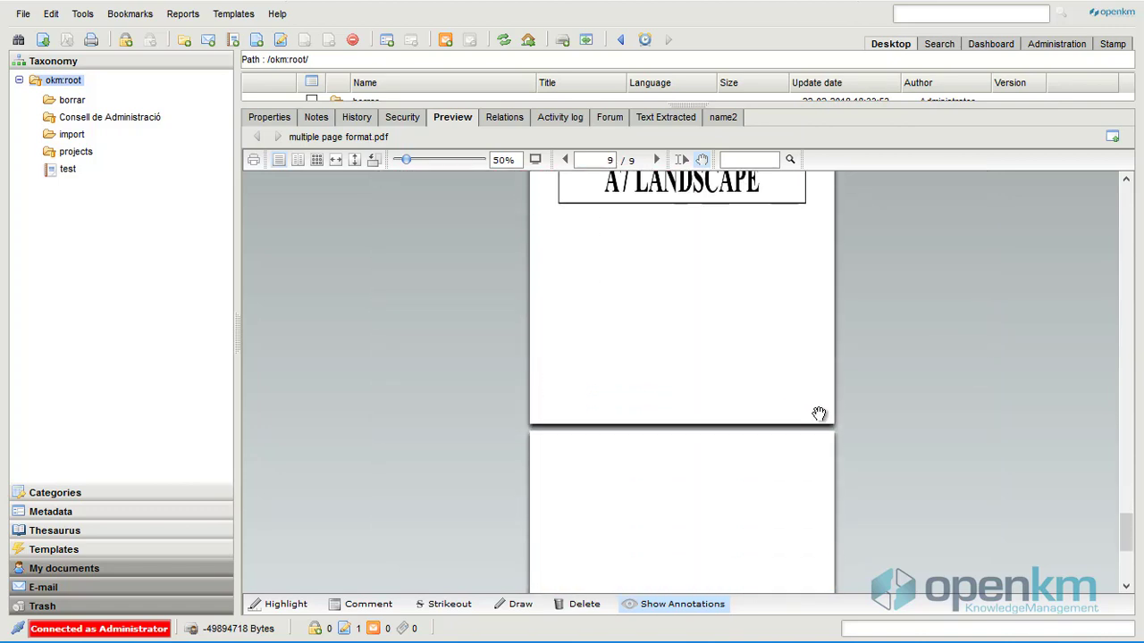
{"action": "scroll", "coordinate": [818, 411], "scroll_direction": "down", "scroll_amount": 3}
{"action": "scroll", "coordinate": [818, 404], "scroll_direction": "up", "scroll_amount": 15}
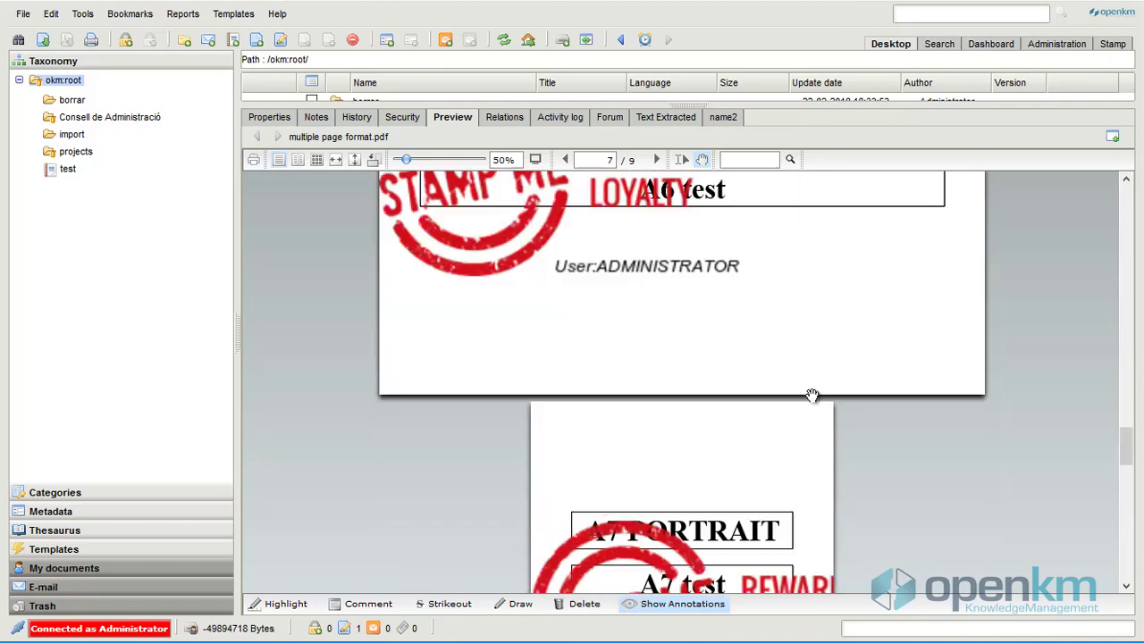
{"action": "scroll", "coordinate": [812, 395], "scroll_direction": "up", "scroll_amount": 6}
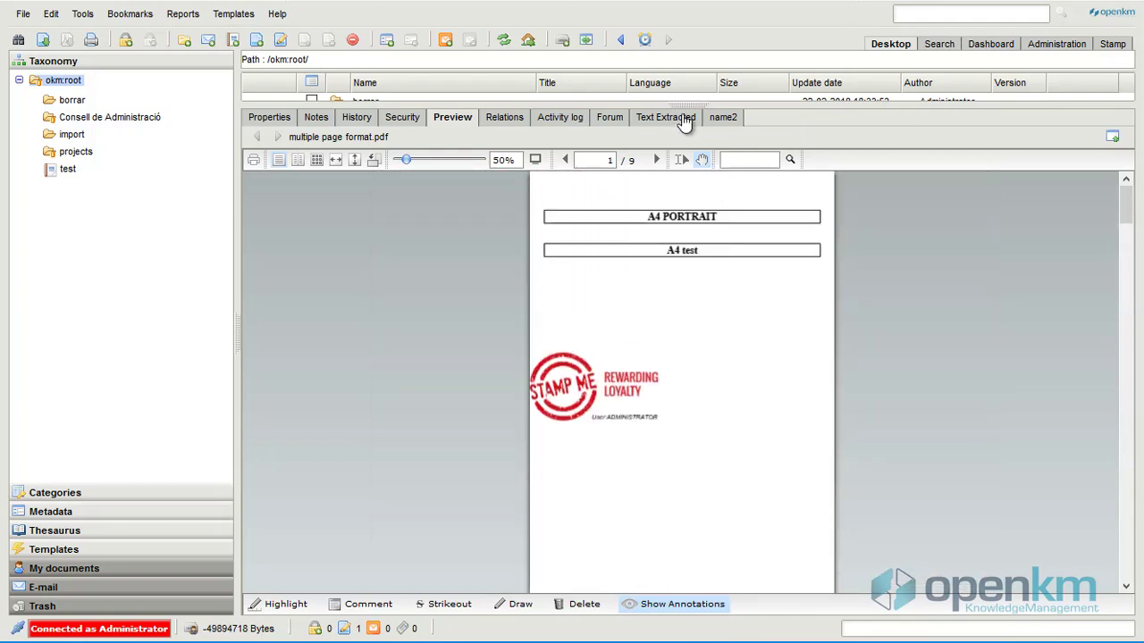
{"action": "left_click_drag", "start_coordinate": [679, 101], "coordinate": [702, 257]}
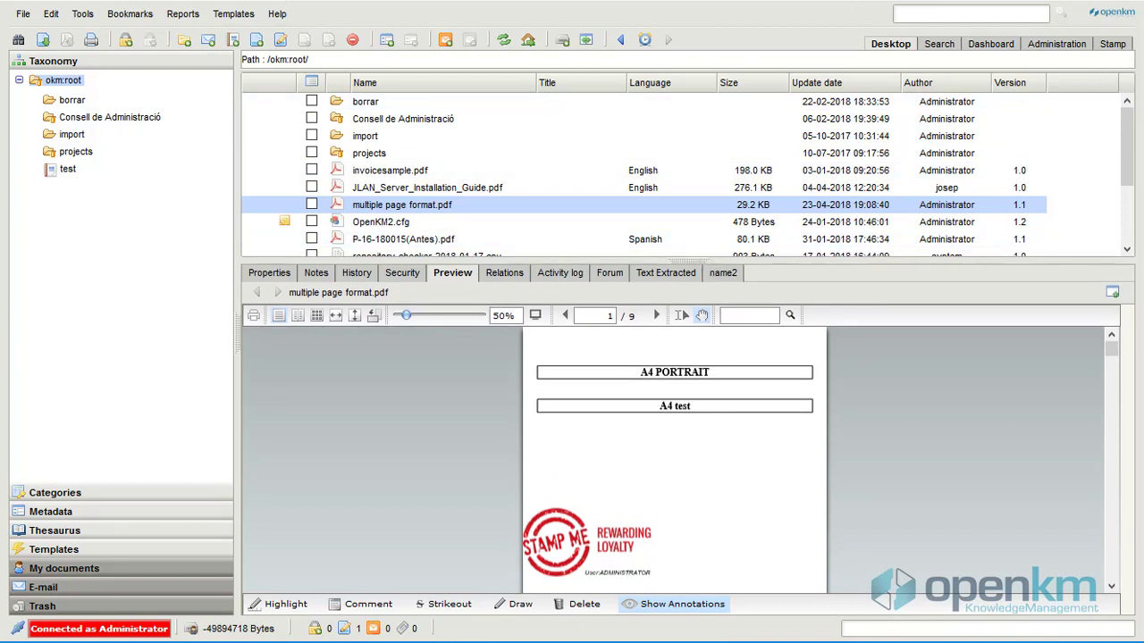
Reopen the Stamp view for multiple page format.pdf.
{"action": "left_click", "coordinate": [1113, 47]}
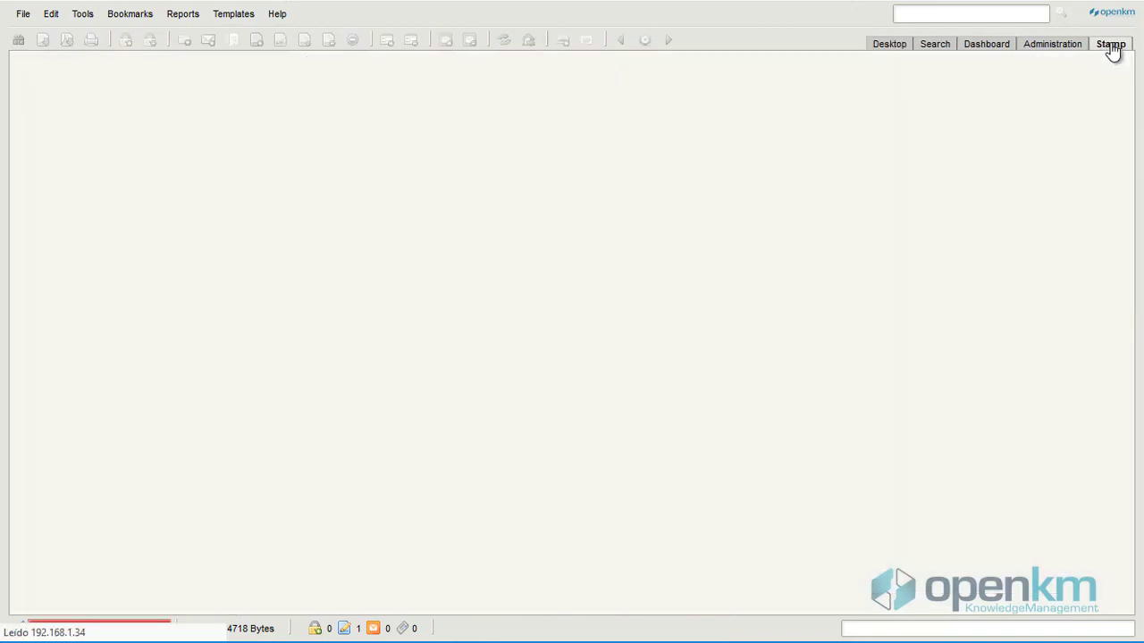